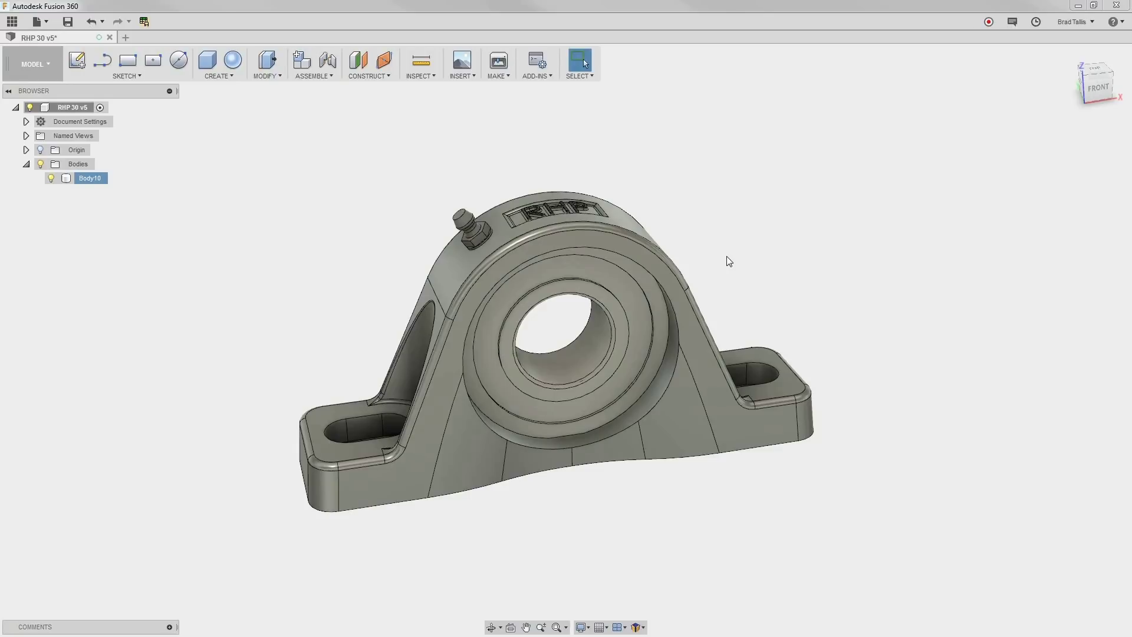
Step: Delete all faces of the raised RHP lettering and its frame on top of the housing
left_click_drag(500, 173, 619, 243)
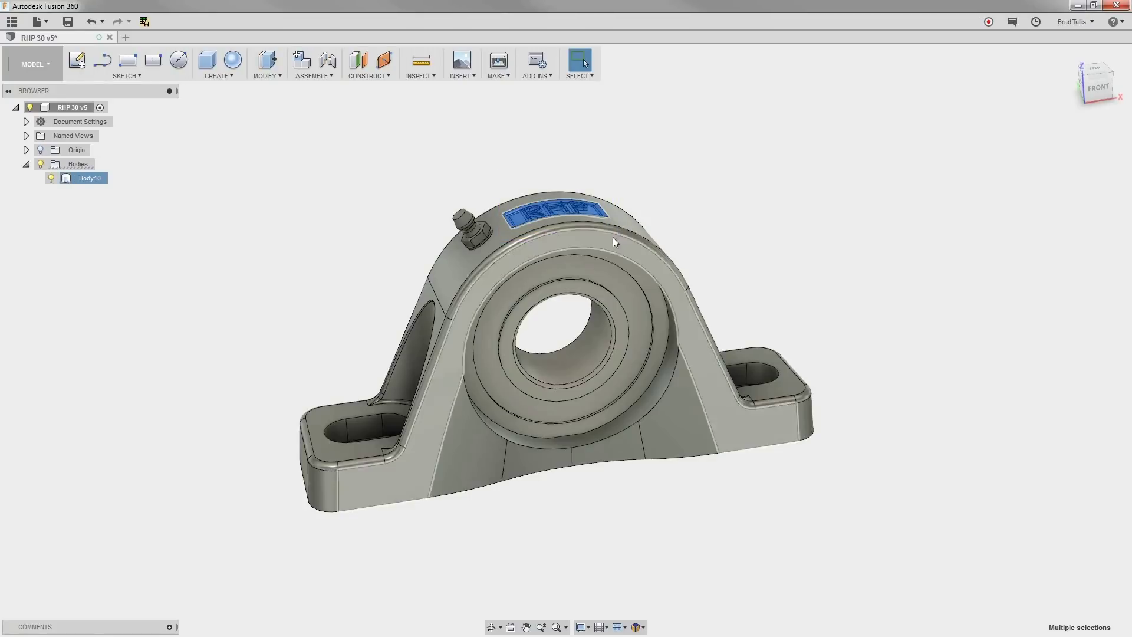
right_click(540, 170)
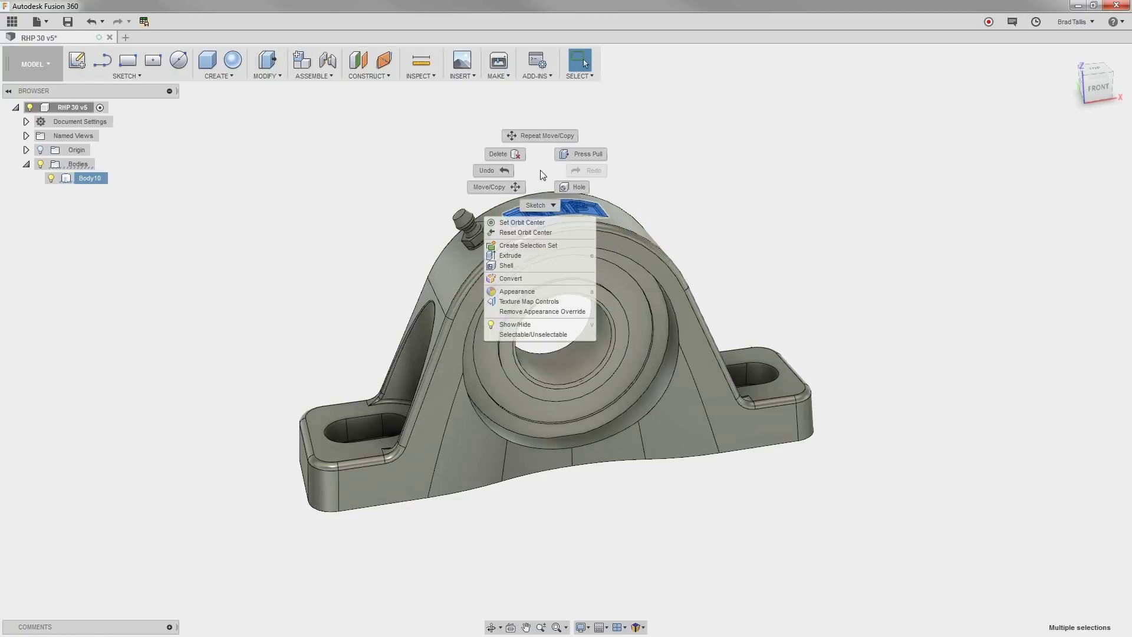
left_click(513, 154)
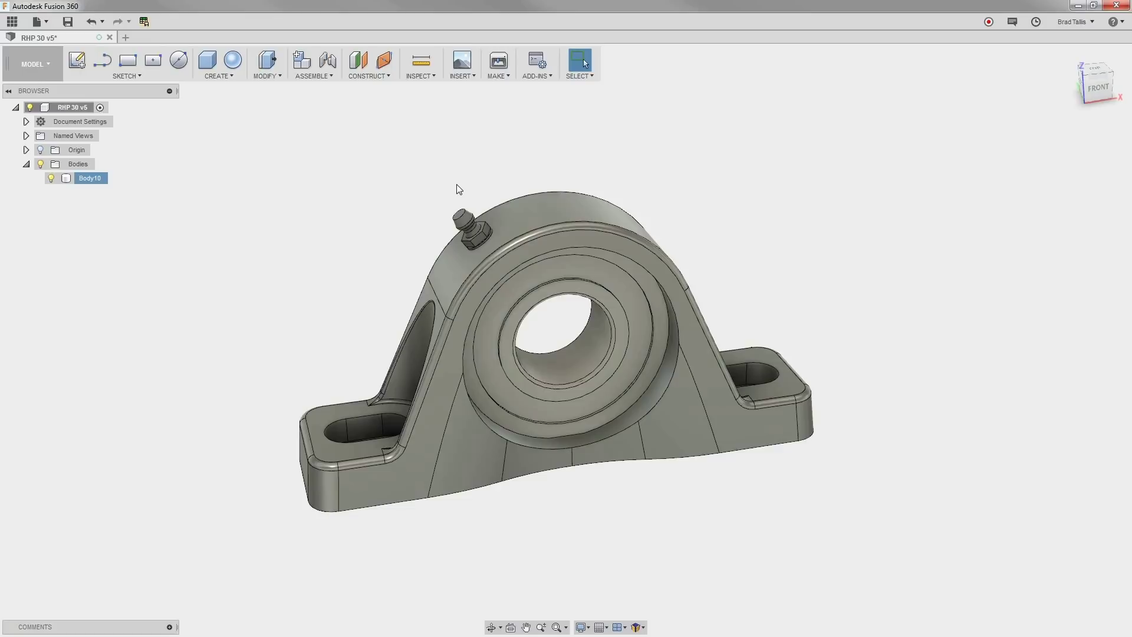
Step: Rotate the grease nipple's faces by -35 degrees about Z, with the pivot set at the bearing's centre
right_click(436, 179)
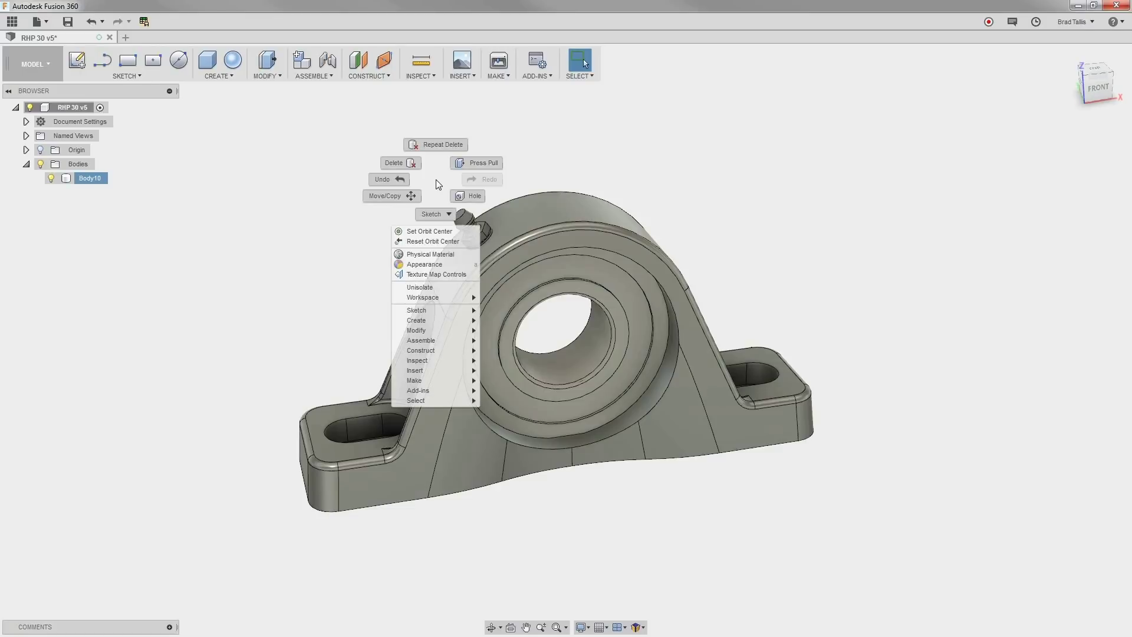
left_click(398, 191)
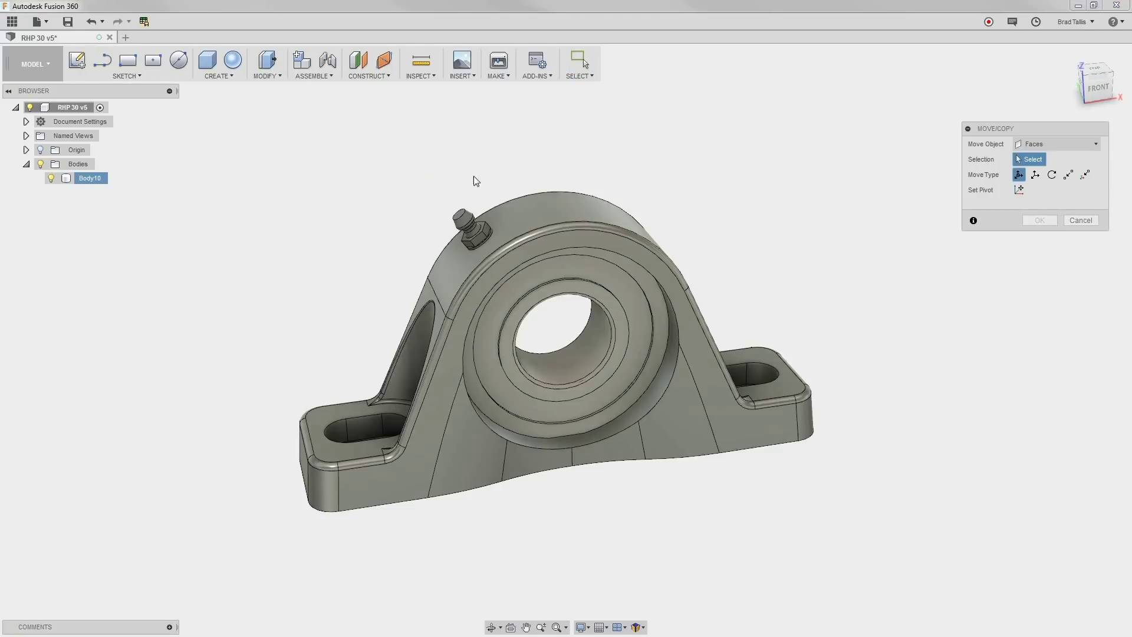
left_click_drag(434, 185, 501, 260)
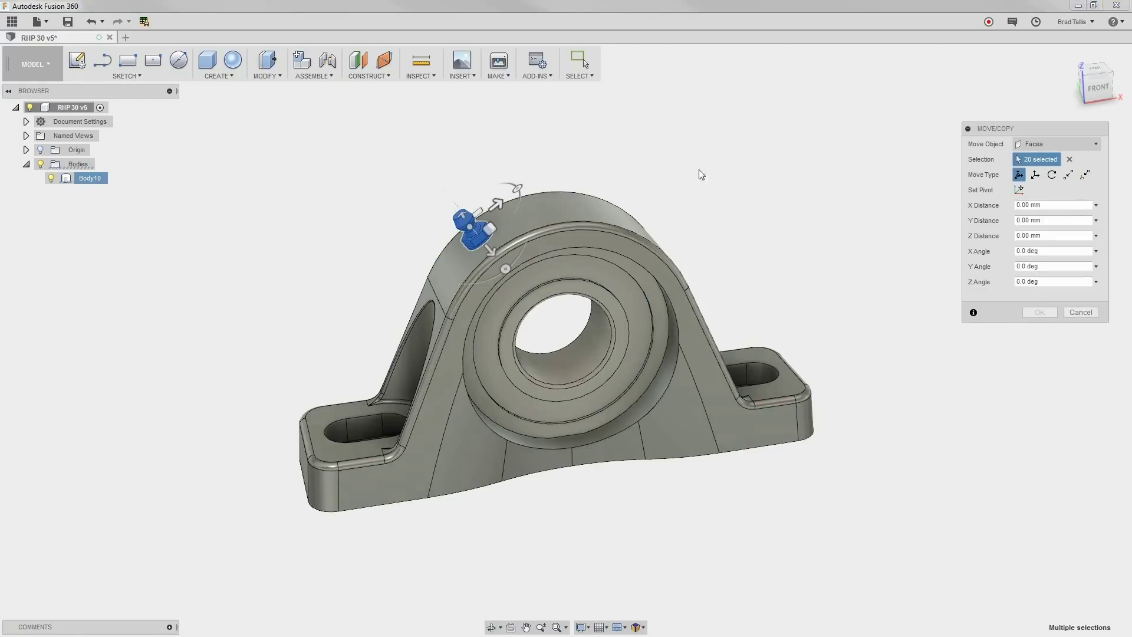
left_click(1019, 190)
left_click(633, 276)
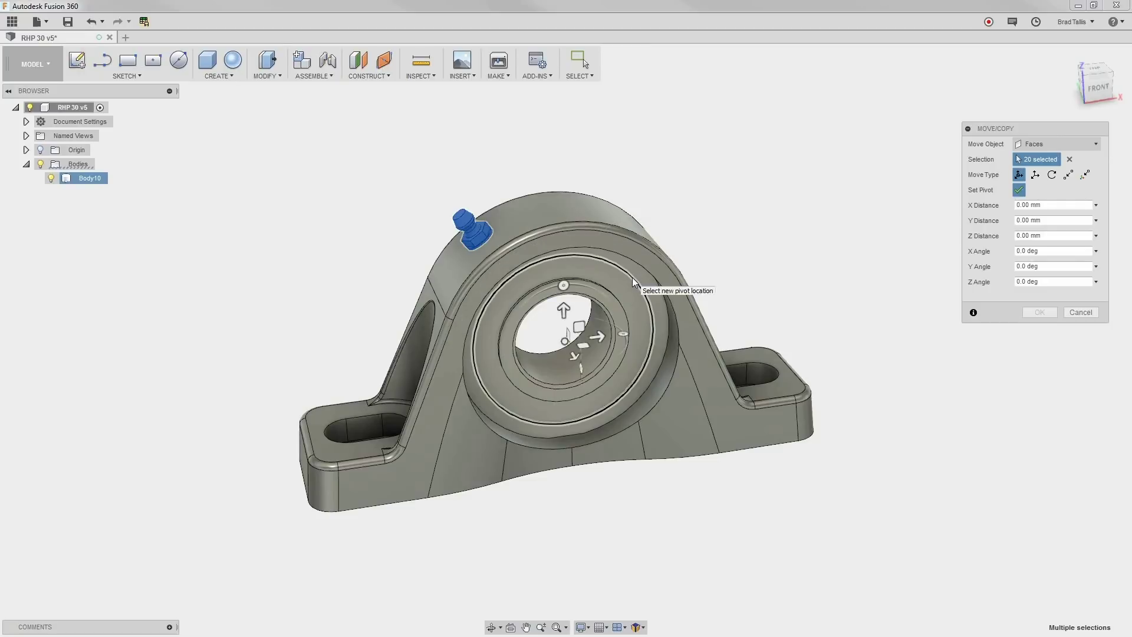
left_click(632, 277)
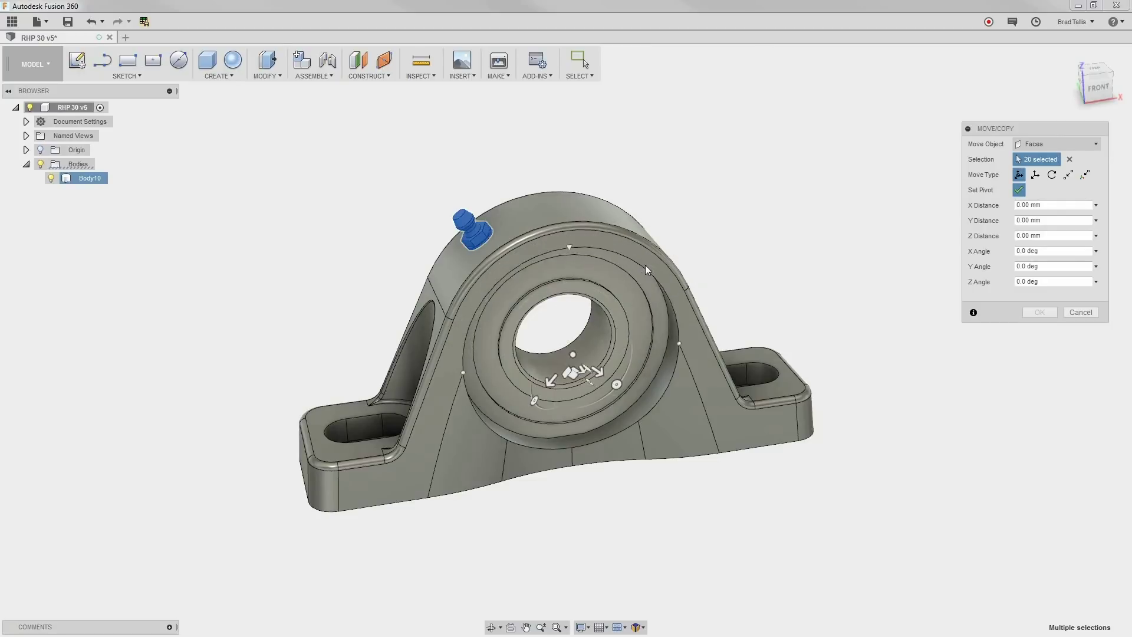
left_click(632, 274)
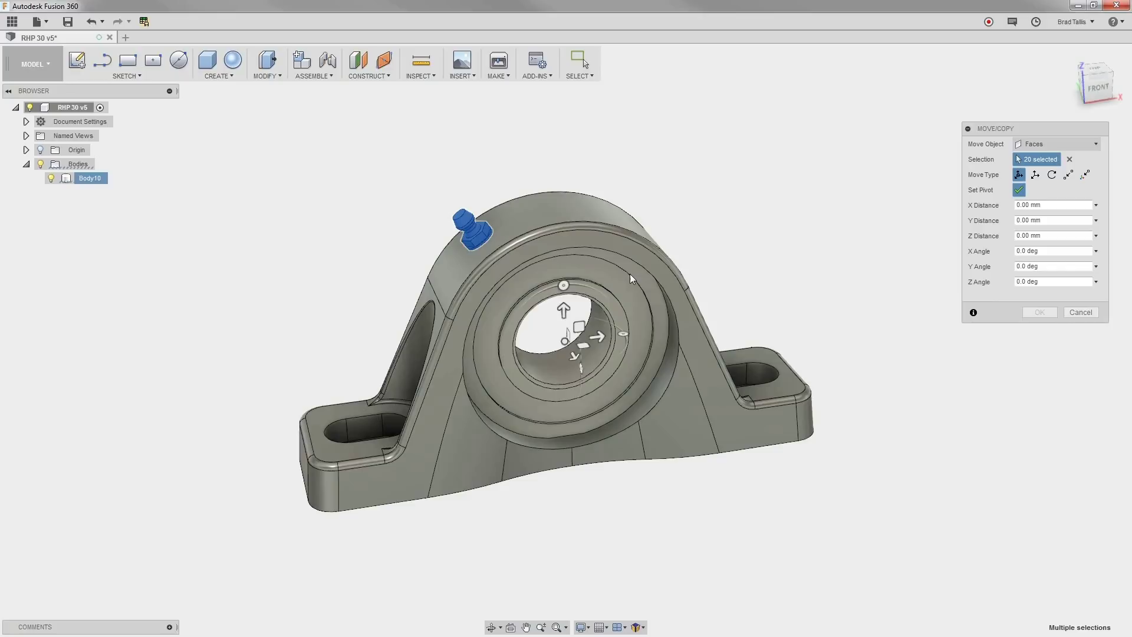
left_click(1019, 190)
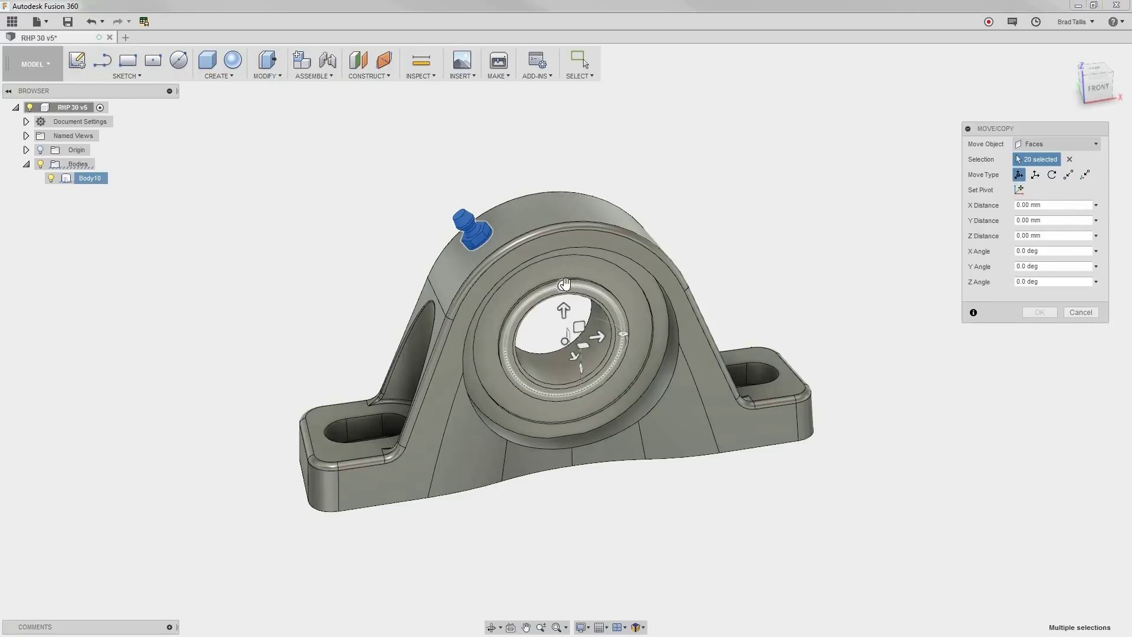
left_click_drag(564, 285, 603, 263)
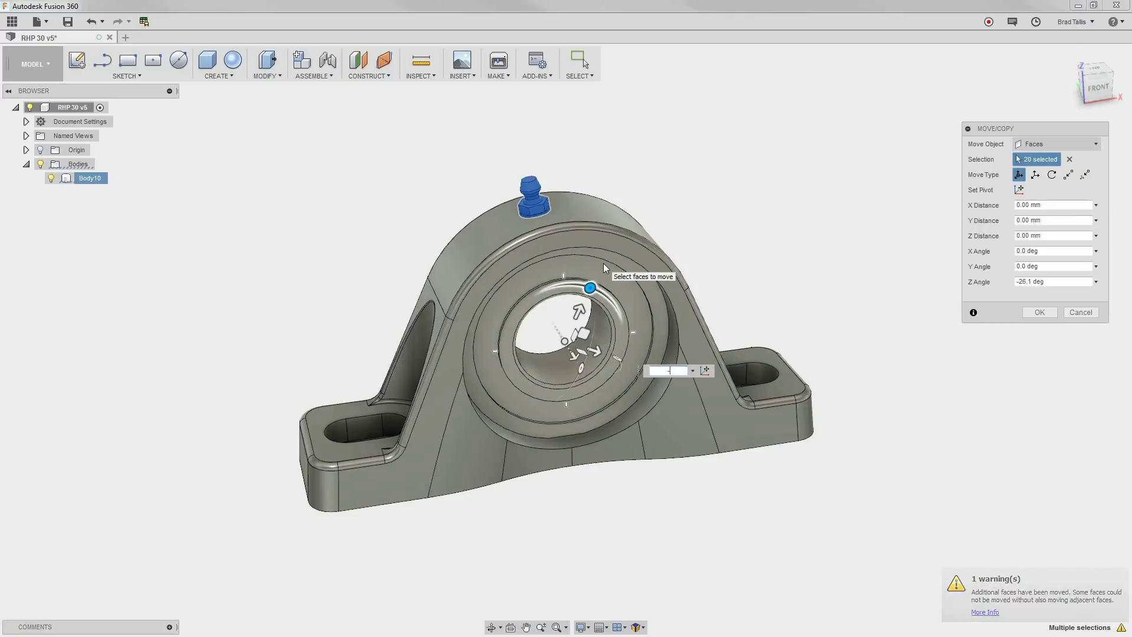
type("-35")
key("Return")
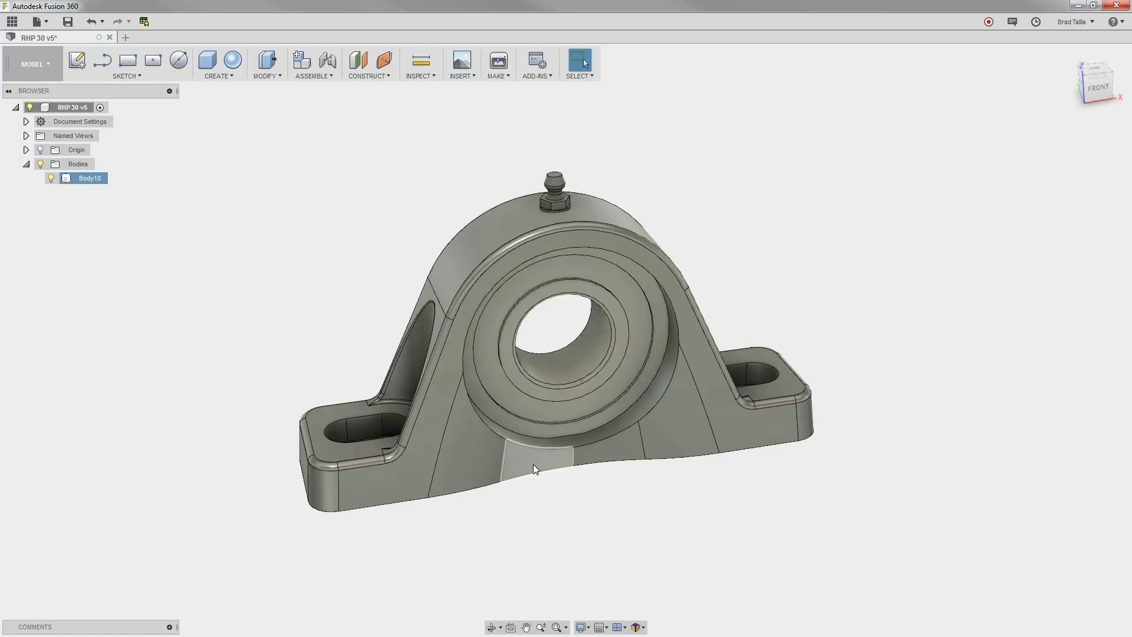
Step: Delete the four recessed faces below the bearing on the front side of the housing
left_click(490, 469)
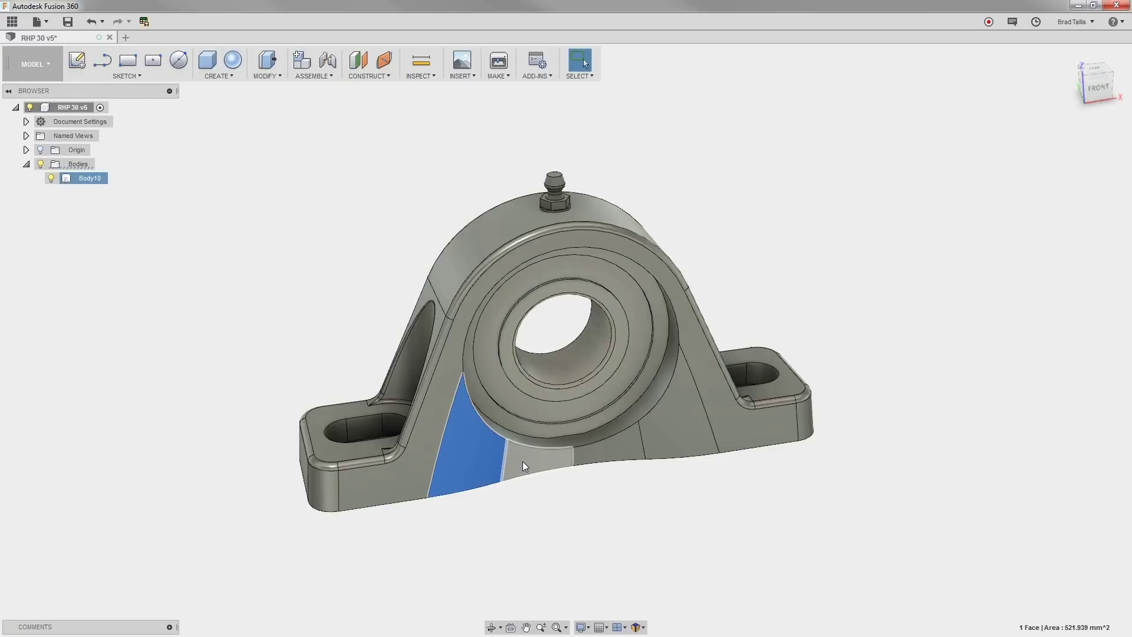
left_click(570, 461, "ctrl")
left_click(601, 459, "ctrl")
left_click(668, 440, "ctrl")
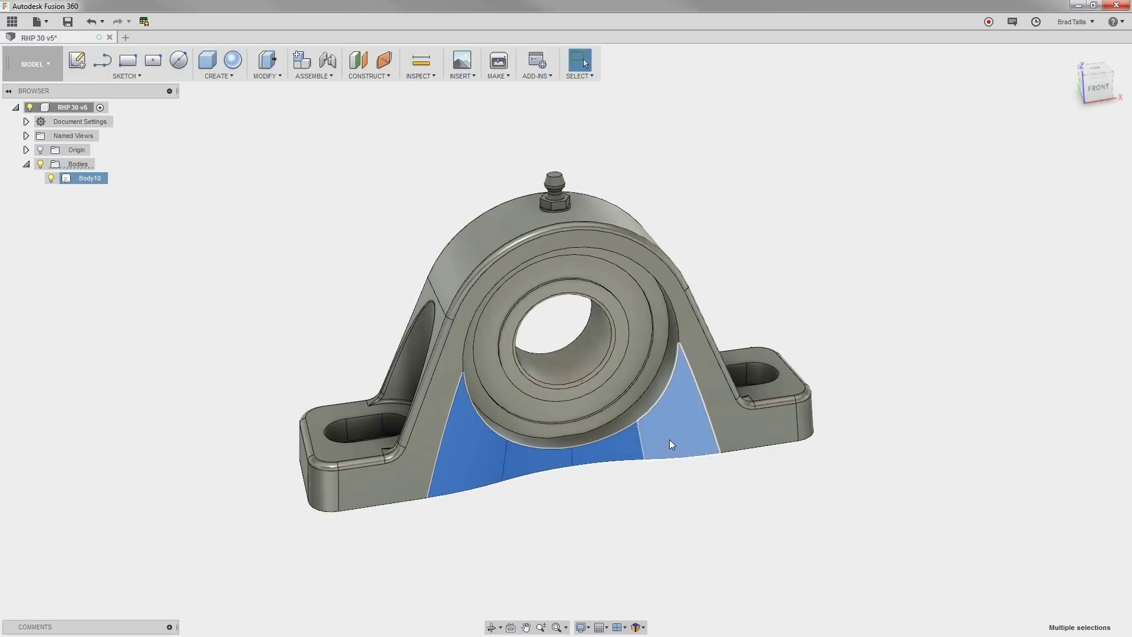
right_click(670, 440)
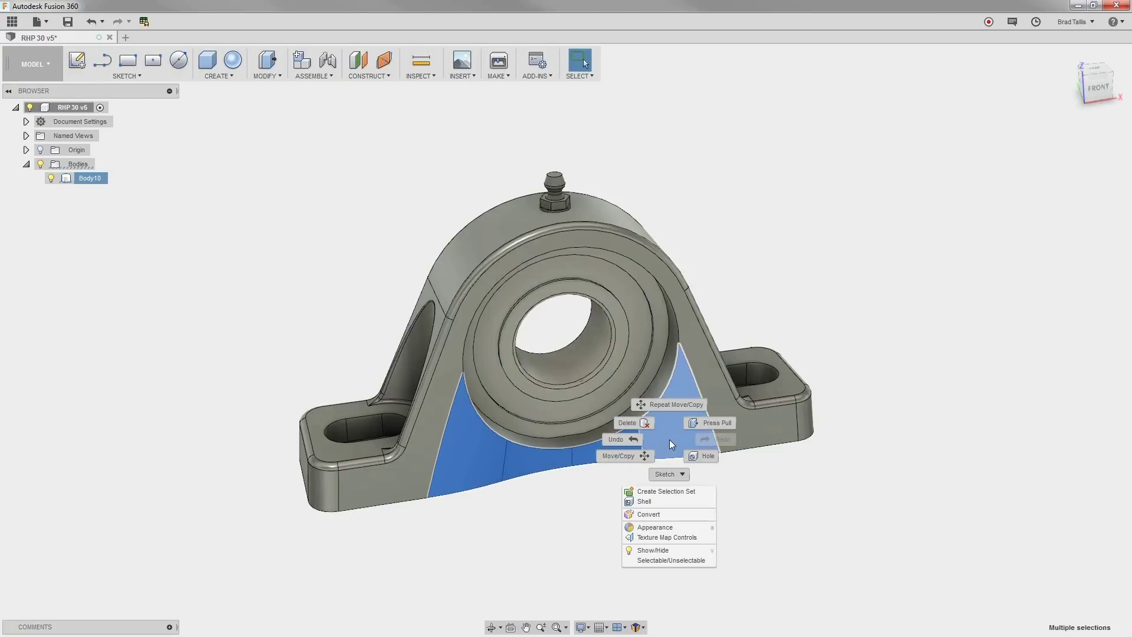
left_click(627, 423)
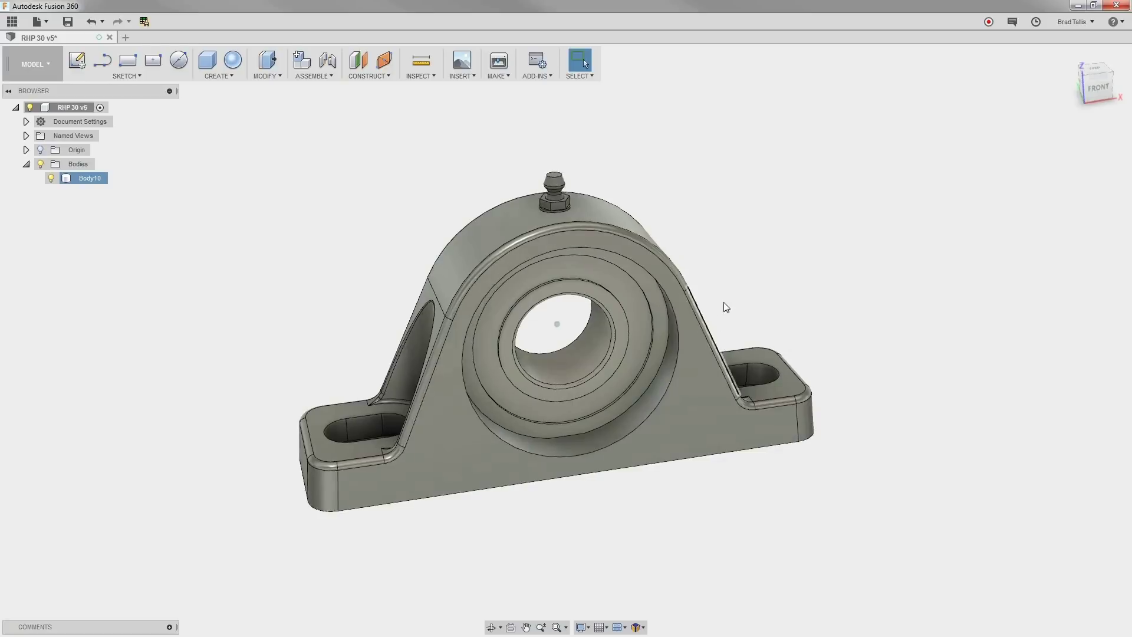
Step: Delete the four matching recessed faces below the bearing on the back side of the housing
middle_click_drag(723, 302, 482, 471, "shift")
left_click(477, 472)
left_click(516, 470, "ctrl")
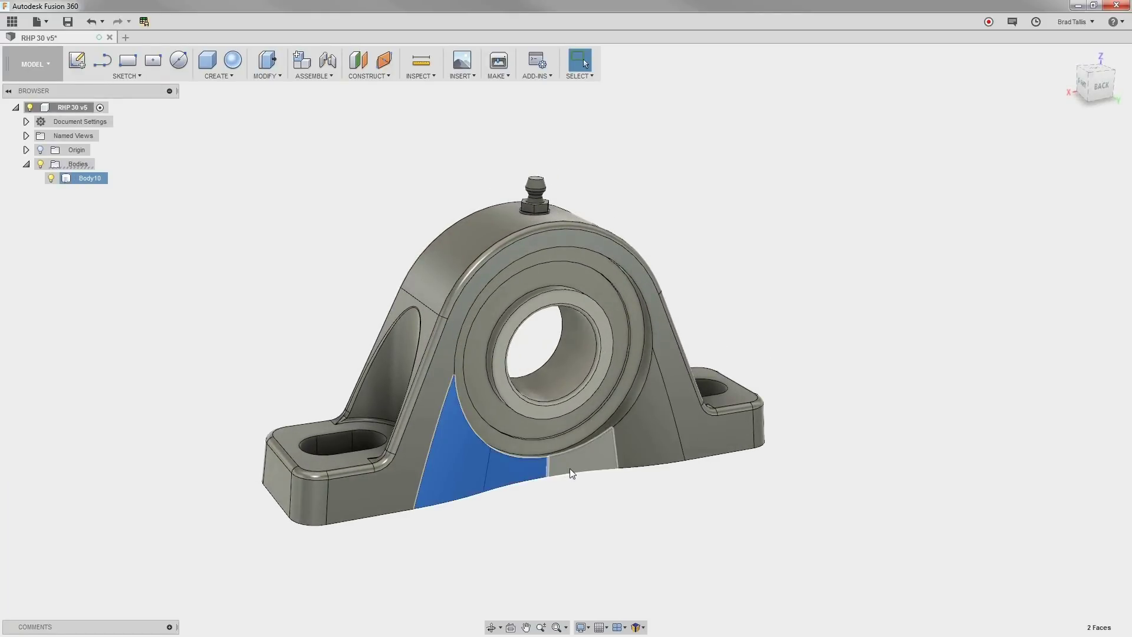
left_click(570, 468, "ctrl")
right_click(638, 447)
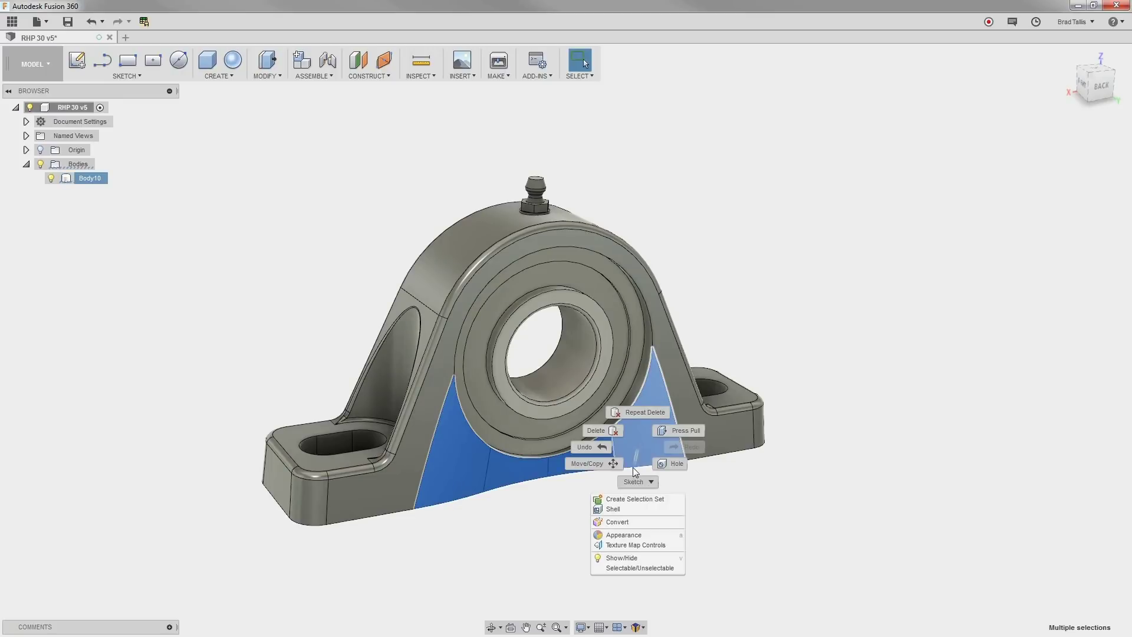
left_click(600, 432)
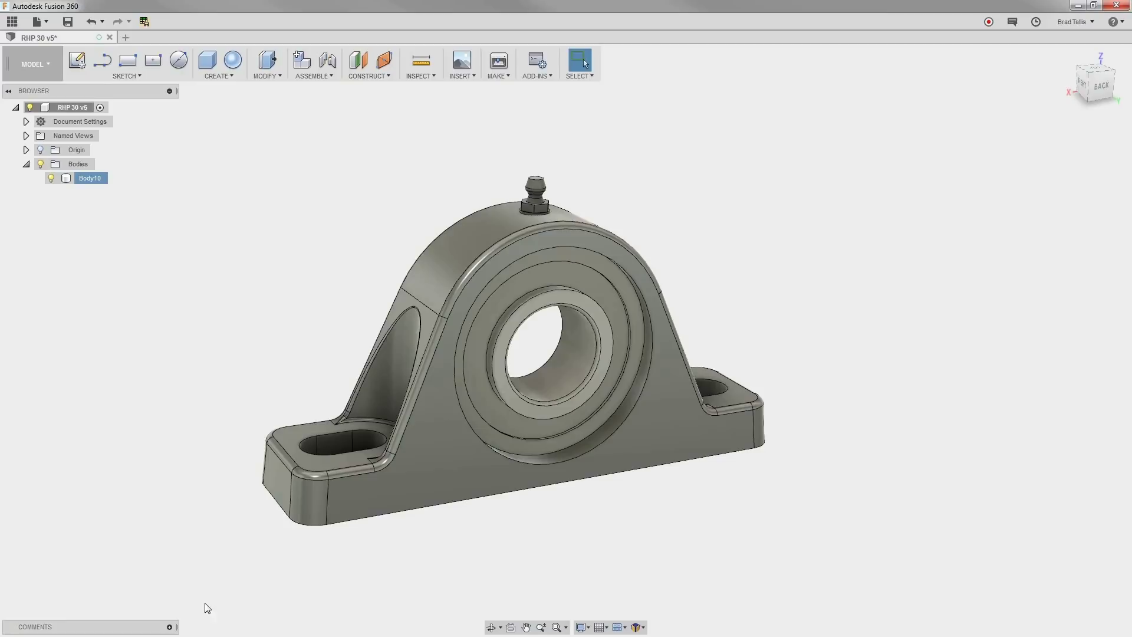
Step: Run Find Features on all faces of the housing with every feature type enabled
left_click(225, 75)
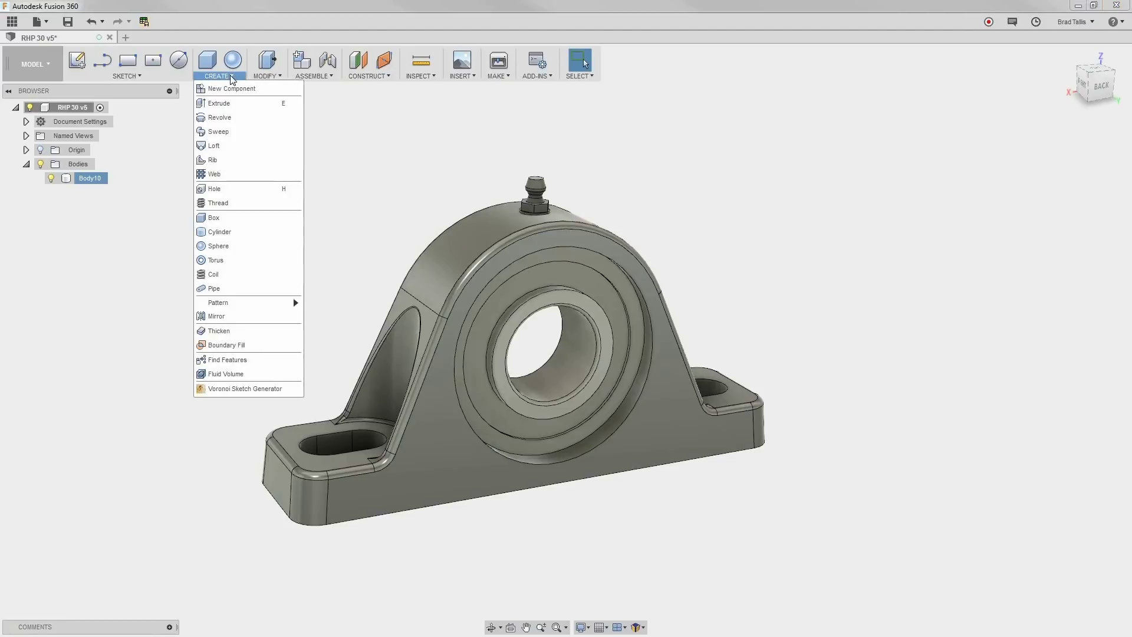
left_click(270, 365)
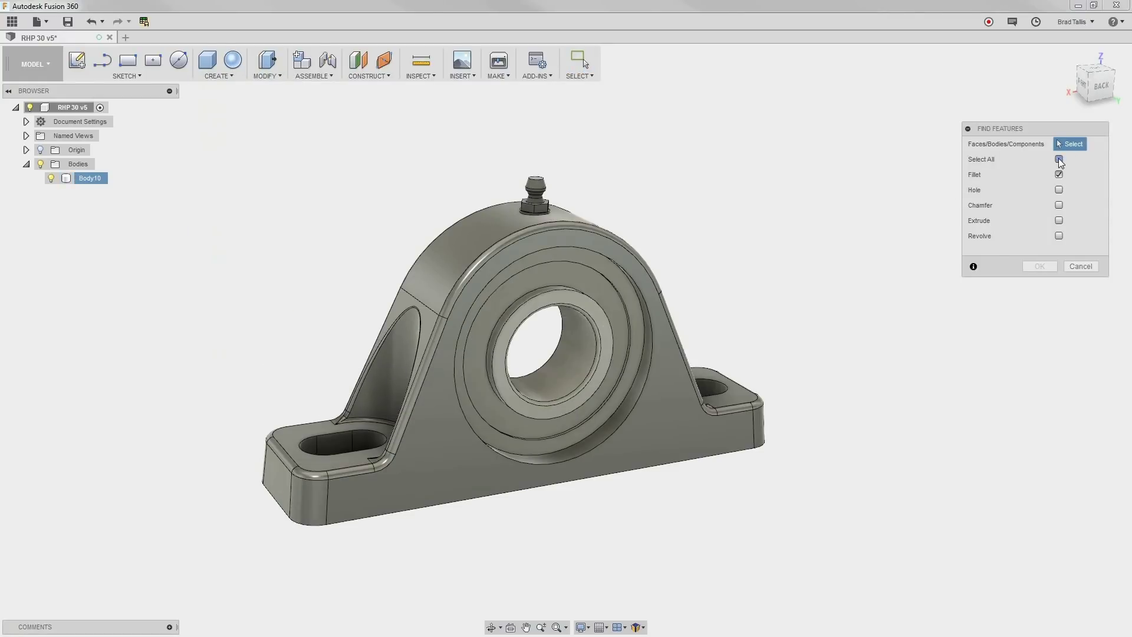
left_click(1058, 159)
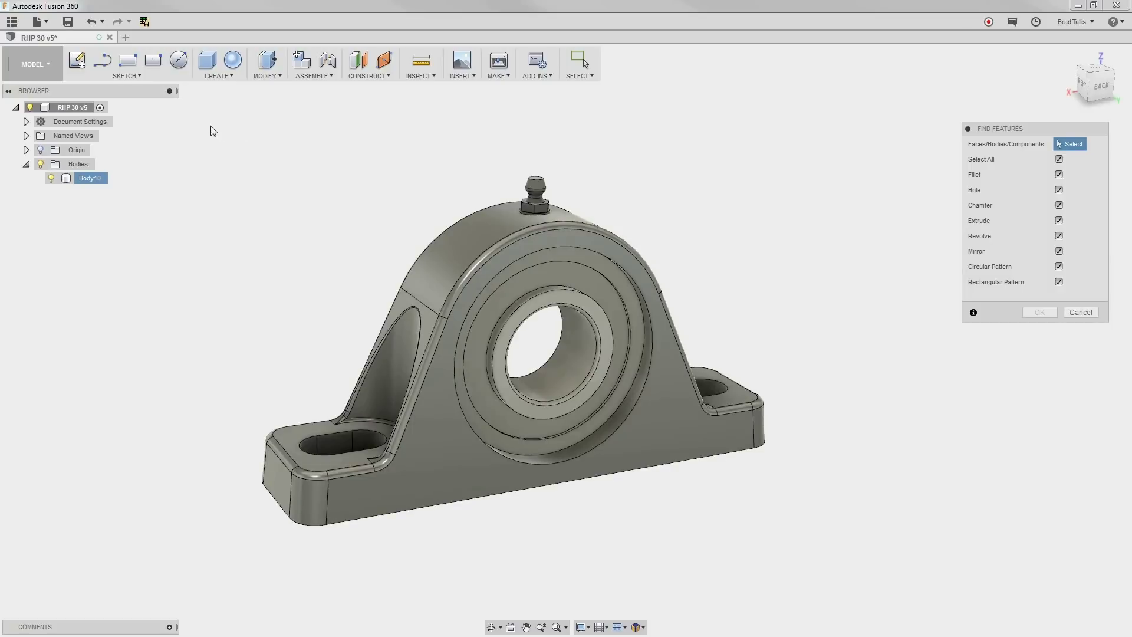
left_click_drag(211, 127, 815, 560)
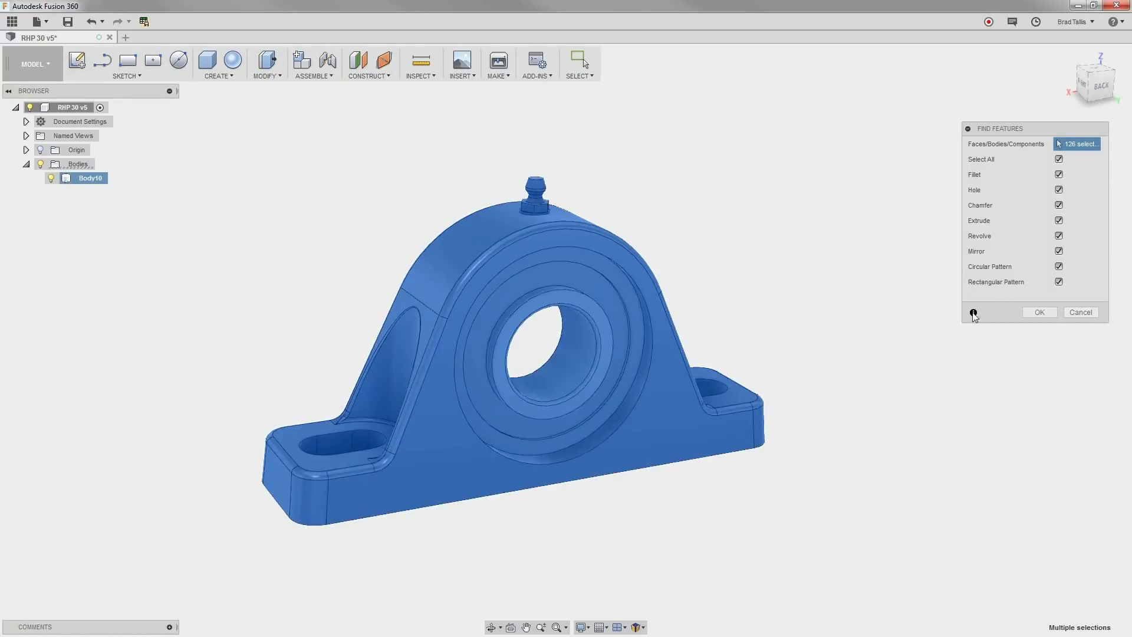
left_click(1032, 311)
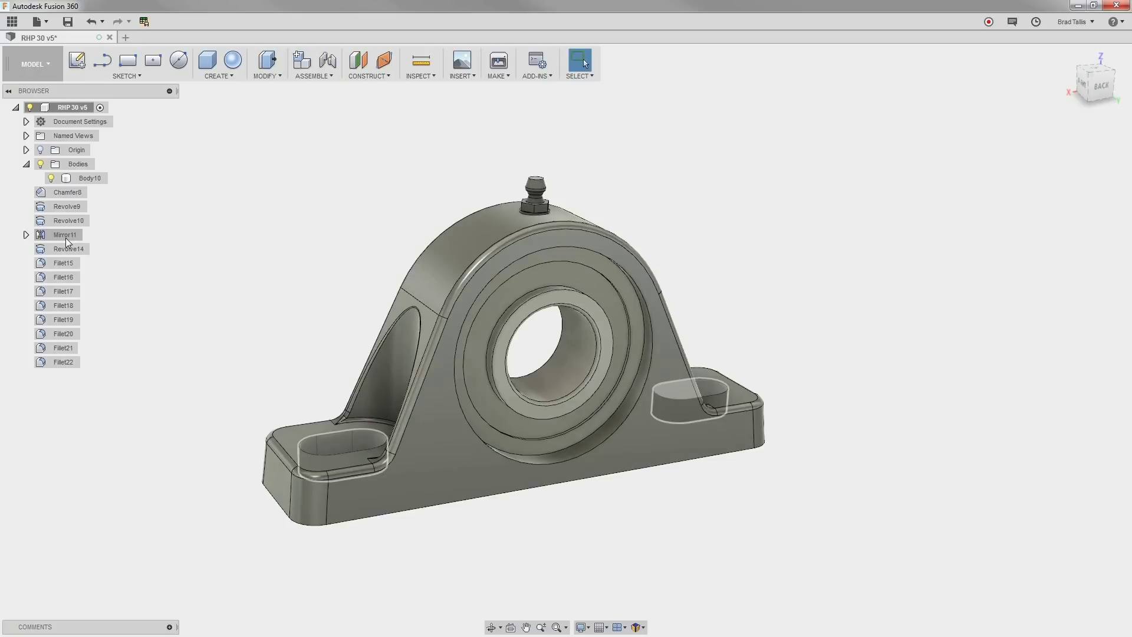
Step: Delete the Mirror11 feature that forms the two slotted mounting holes in the base
left_click(66, 239)
right_click(65, 238)
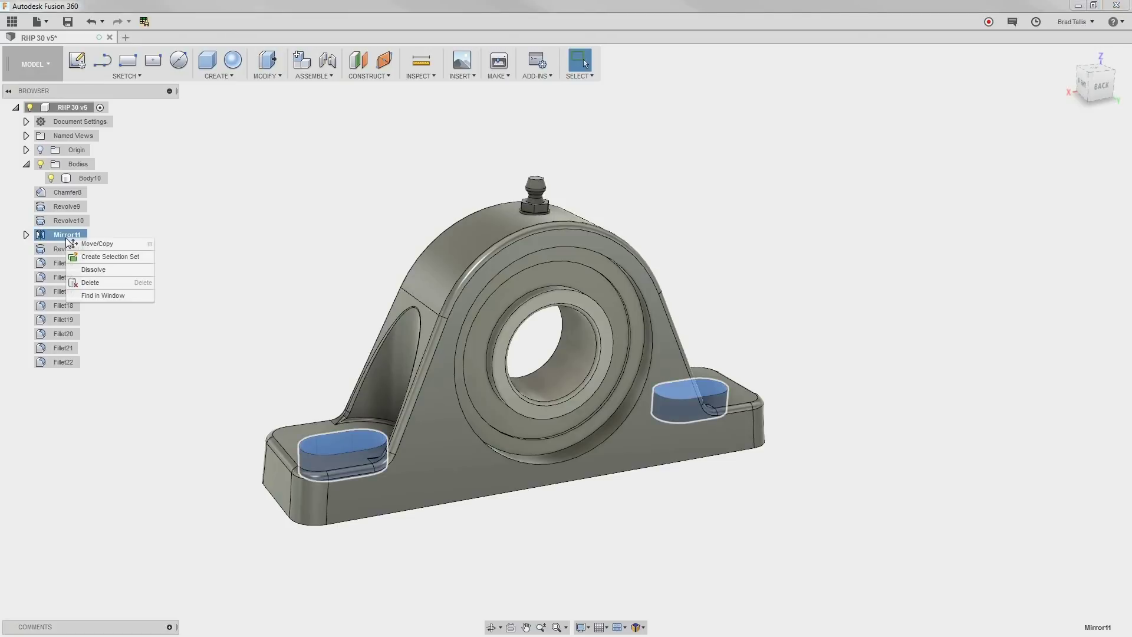
left_click(103, 282)
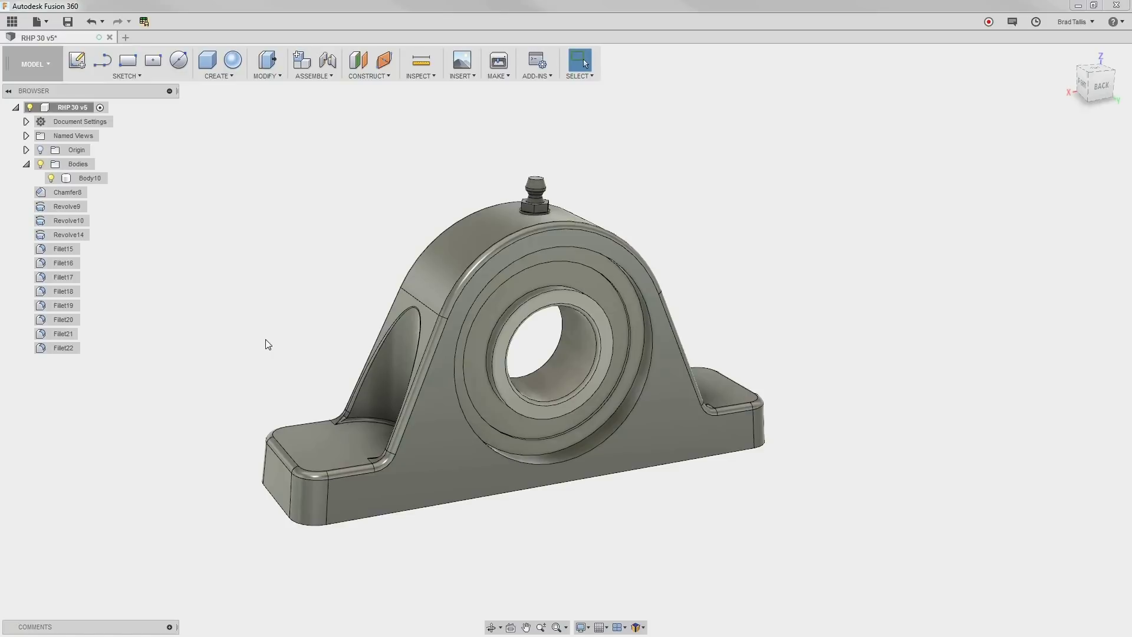
Step: Set the radius of the fillet along the housing's outer edges to 1 mm
double_click(70, 307)
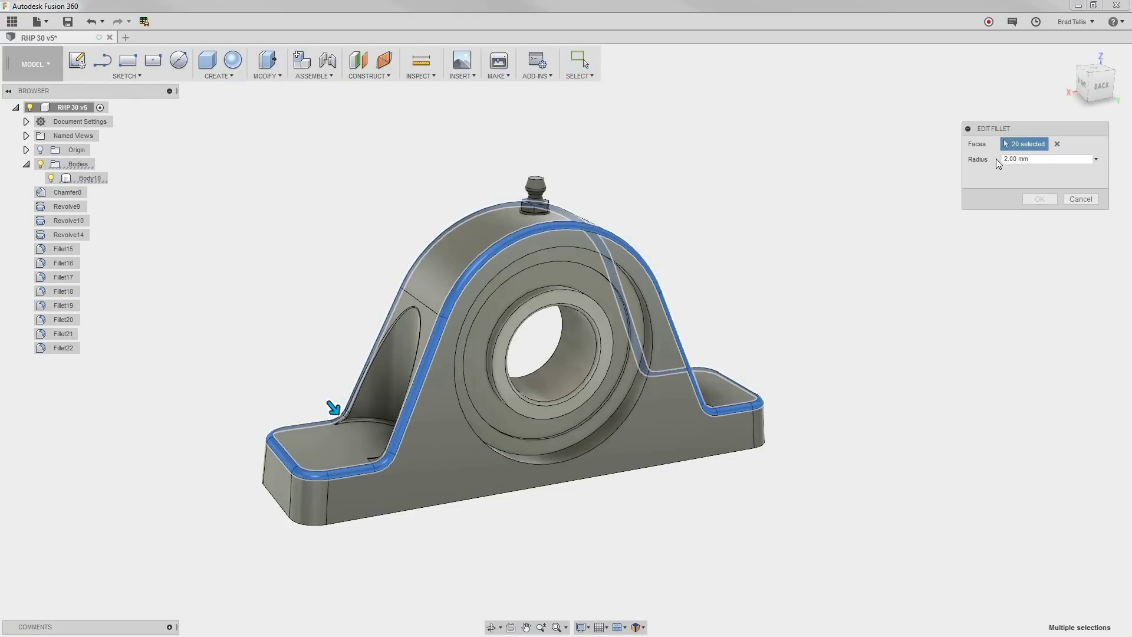
left_click_drag(1001, 158, 1007, 159)
type("1")
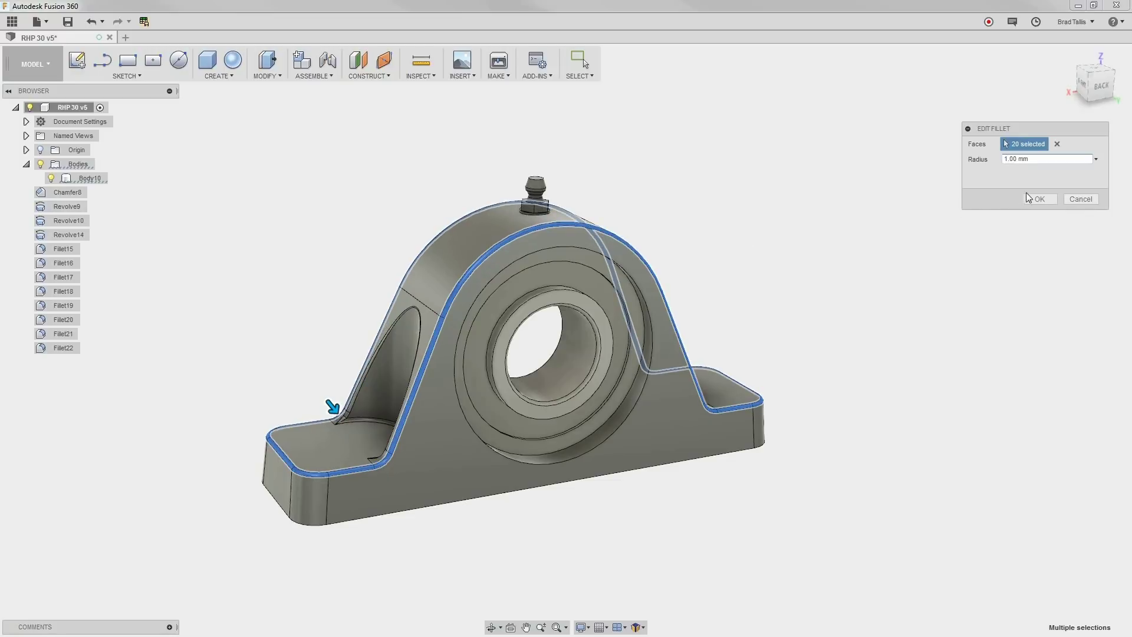
left_click(1031, 198)
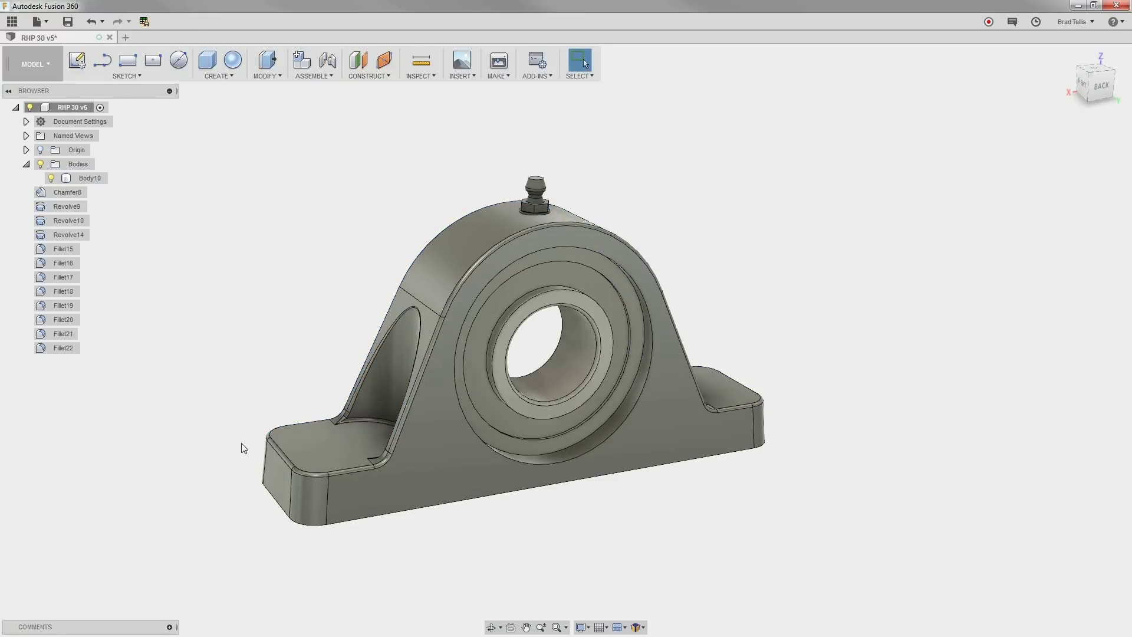
Step: Delete the Fillet22 feature around the arched side recesses and the fillet along the near recess's curved base
scroll(313, 338, "up", 5)
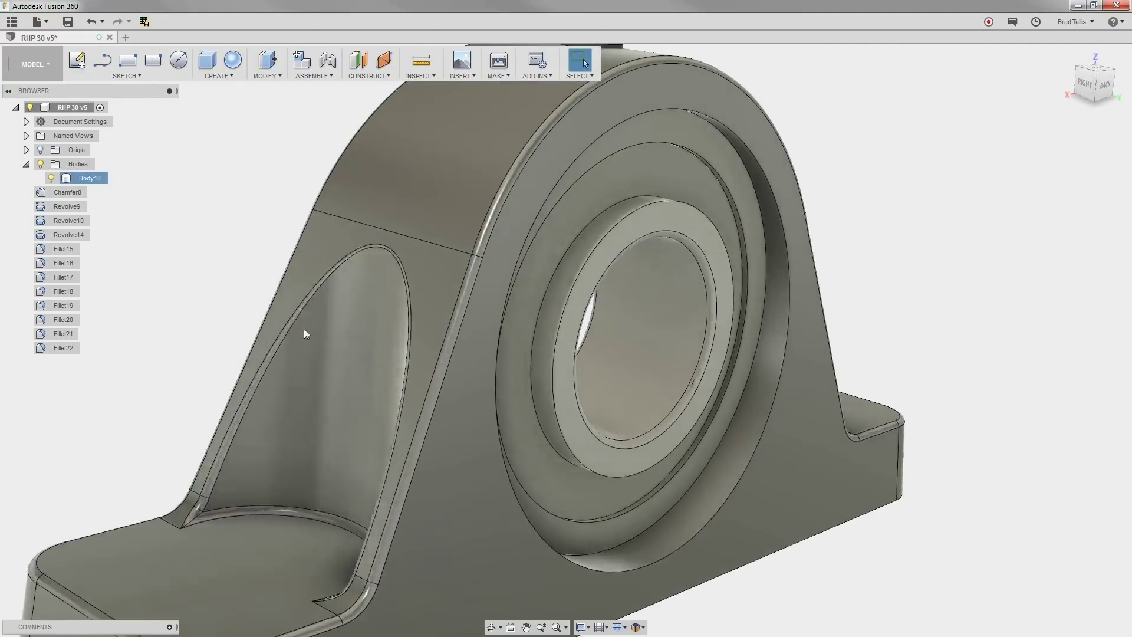
middle_click_drag(304, 333, 269, 299, "shift")
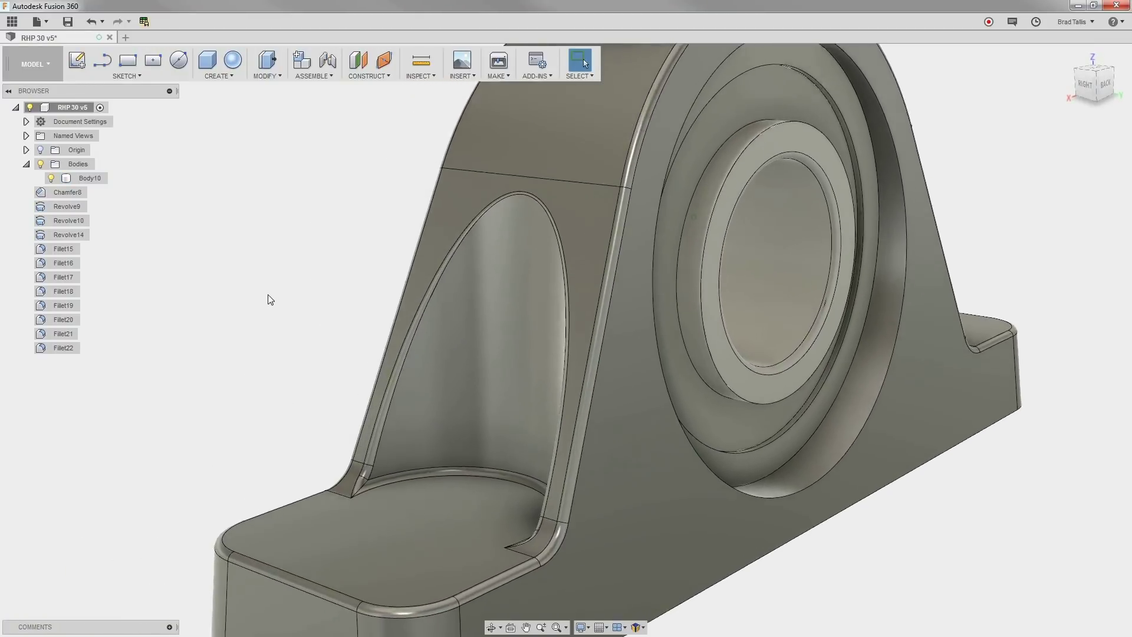
scroll(269, 300, "up", 5)
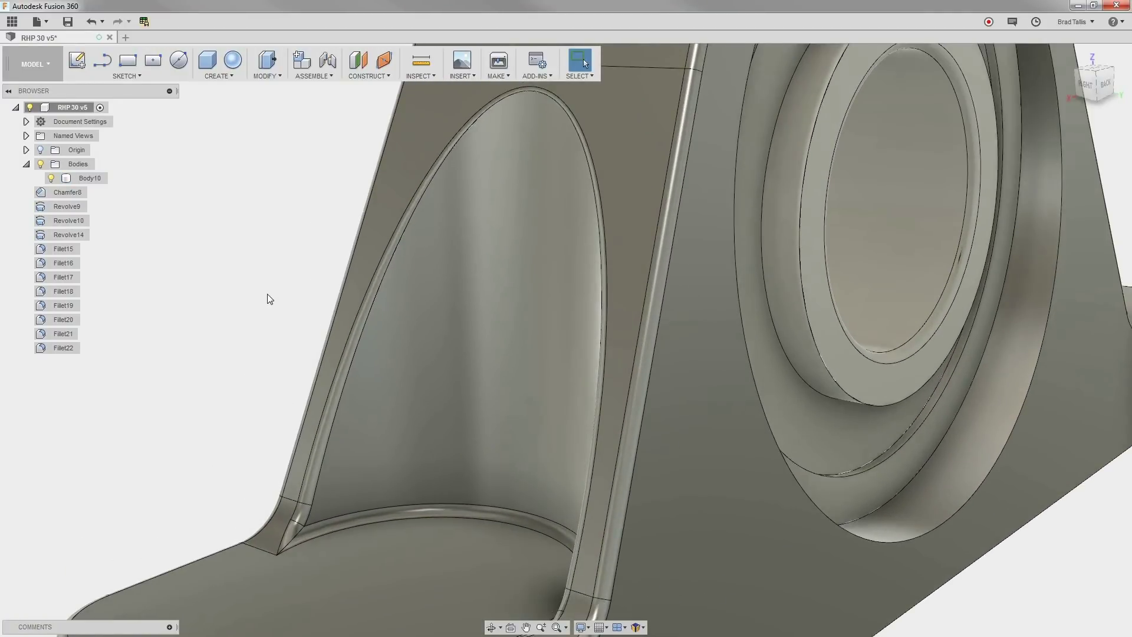
left_click(506, 118)
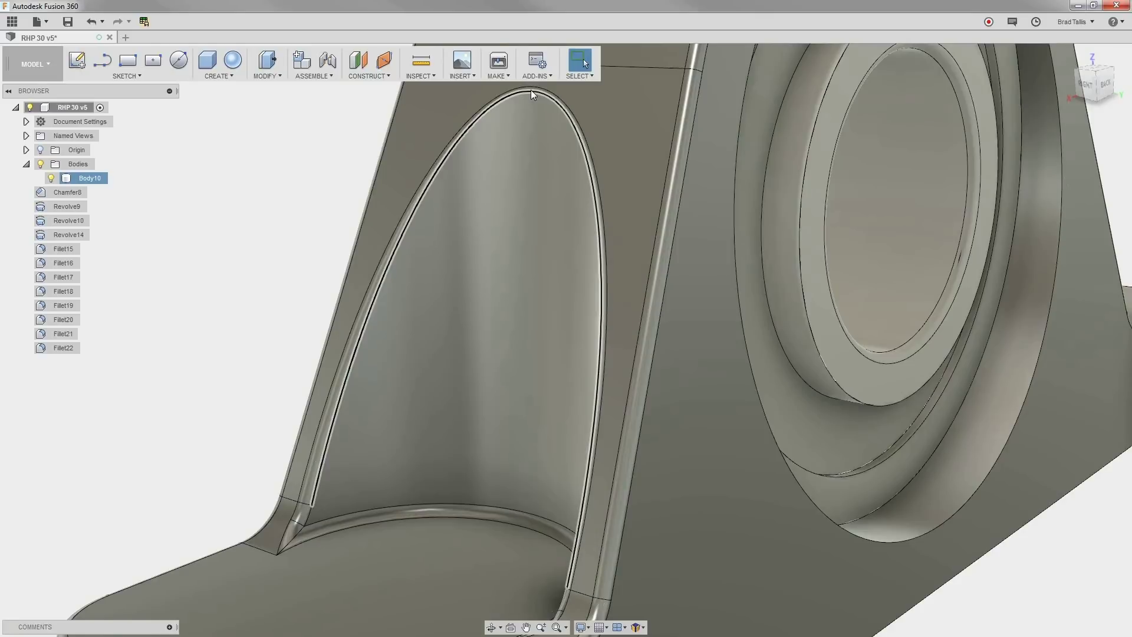
key("Escape")
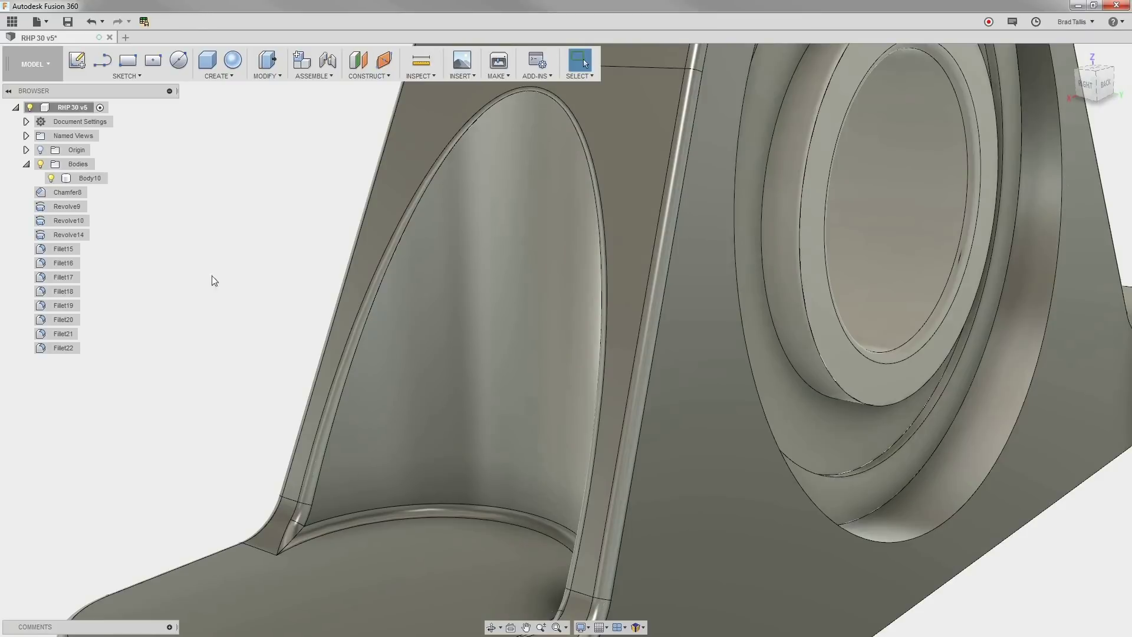
left_click(60, 348)
right_click(60, 348)
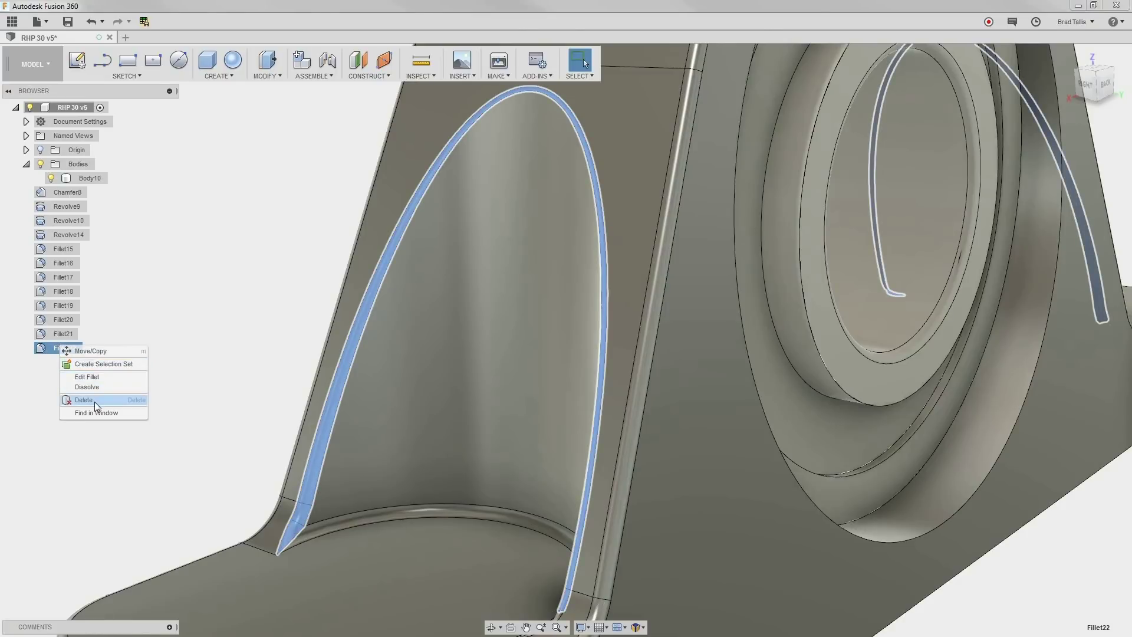
left_click(94, 400)
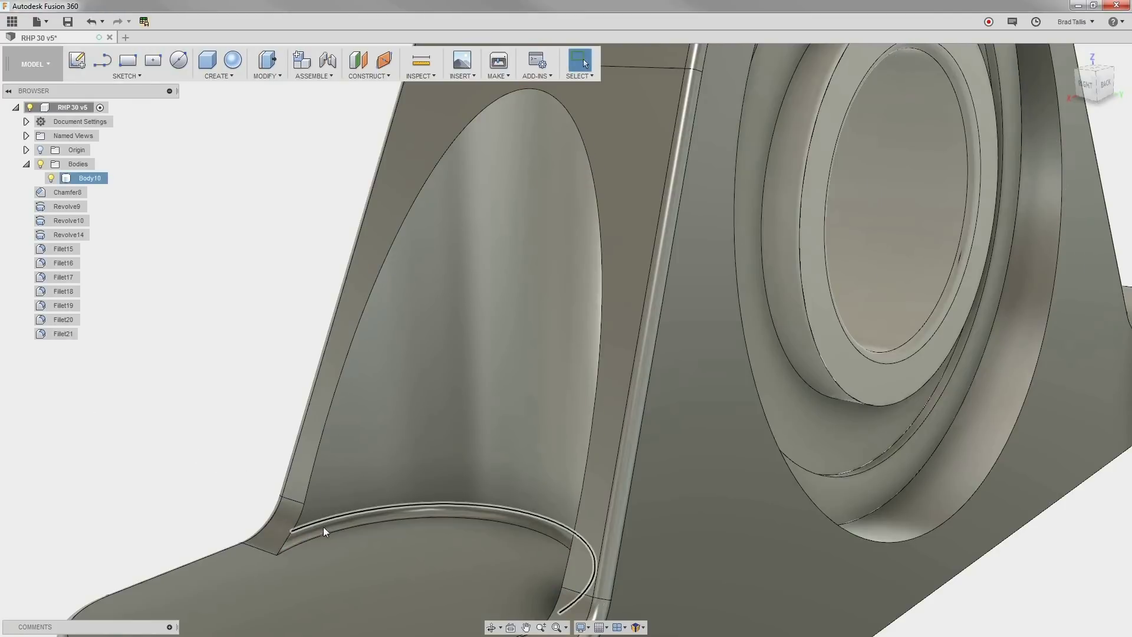
Step: Fillet the near side recess's arched edge and its curved base edge using the Chord Length type at 1 mm
right_click(365, 302)
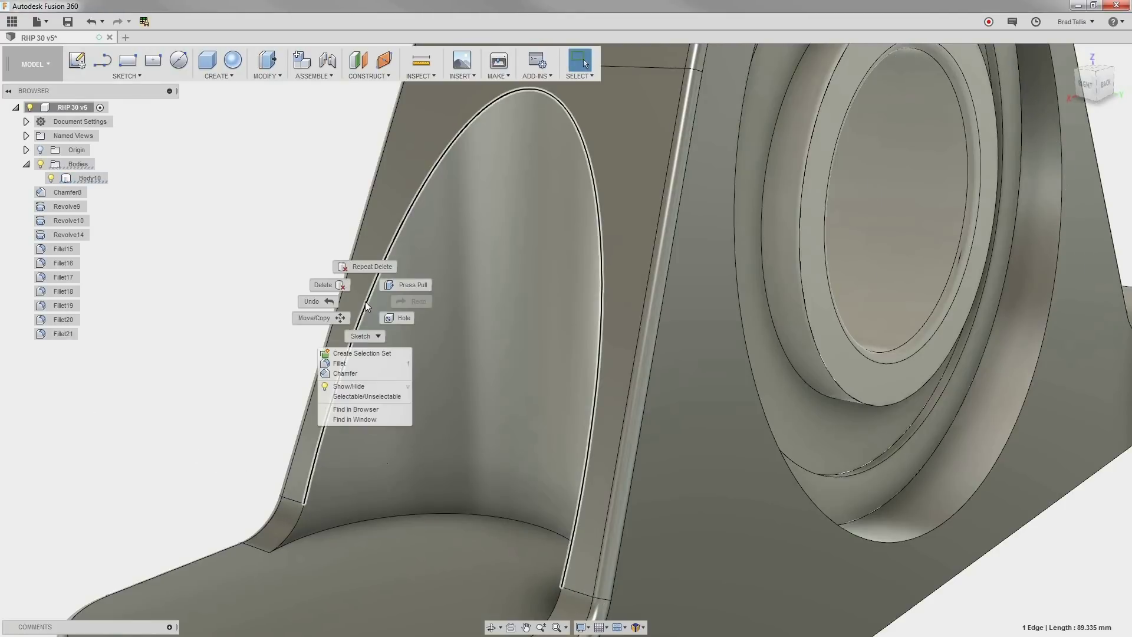
left_click(348, 363)
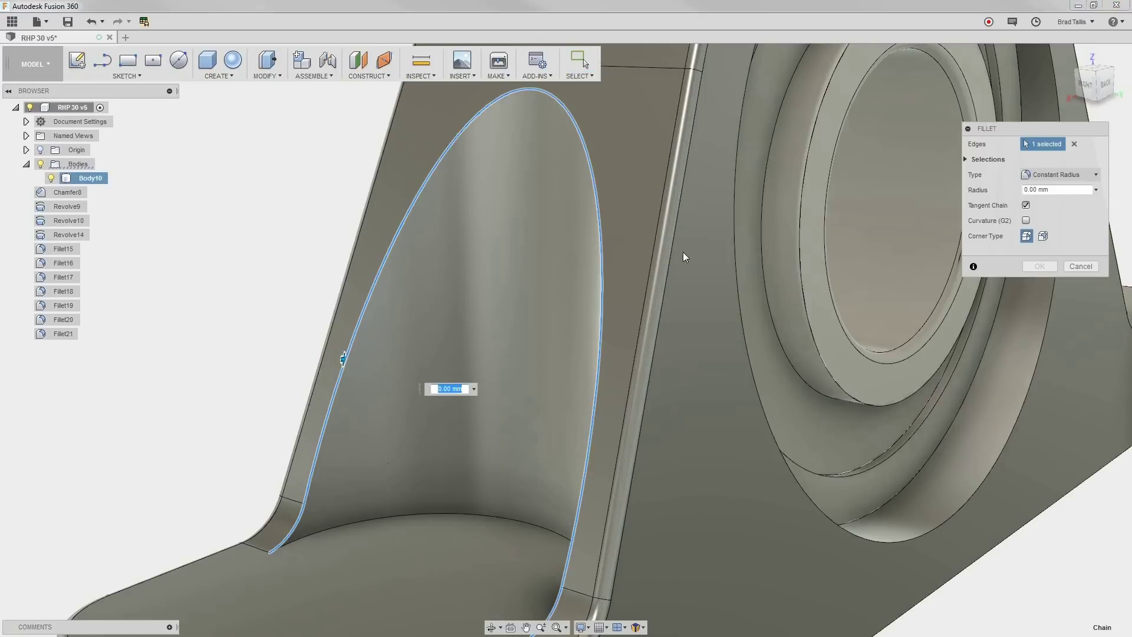
left_click(1066, 180)
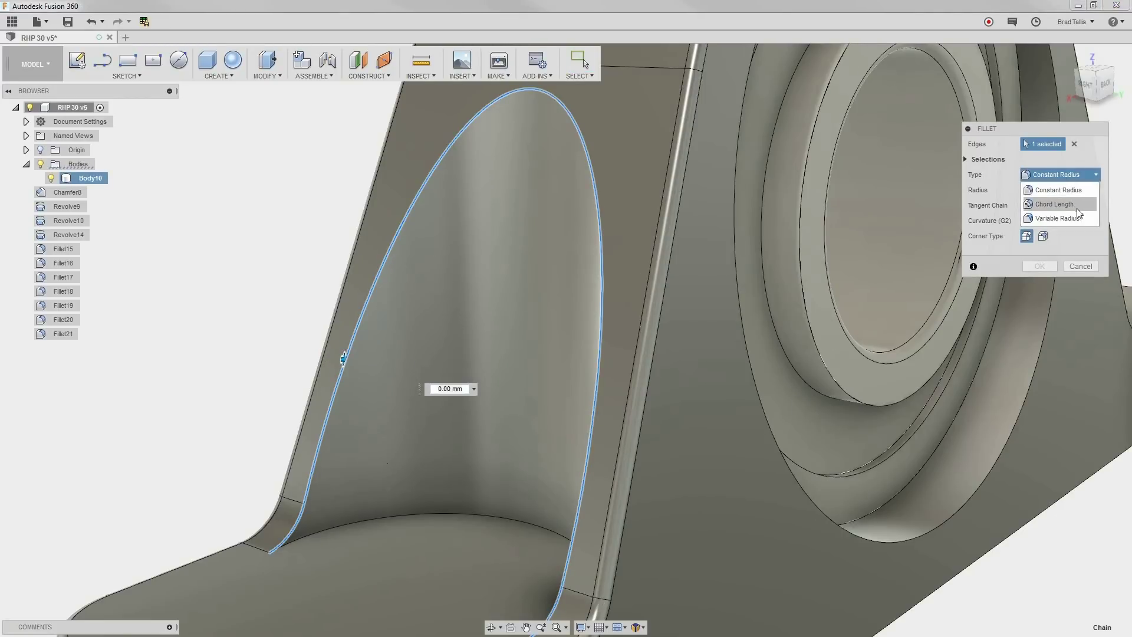
left_click(1069, 202)
left_click_drag(1055, 190, 1005, 188)
type("1")
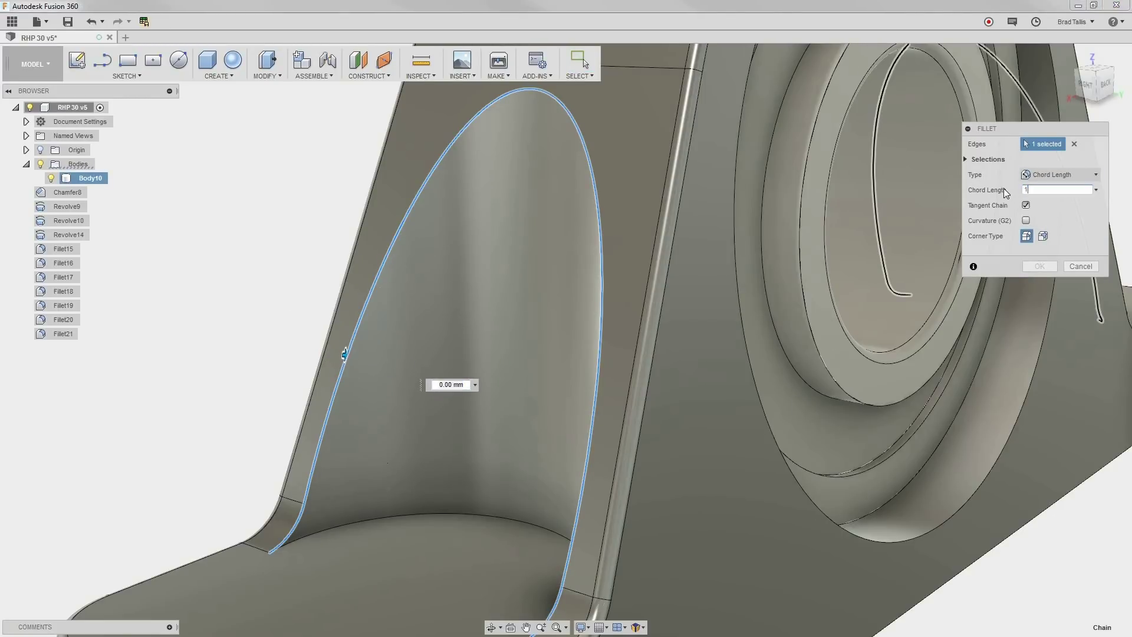
left_click(356, 522)
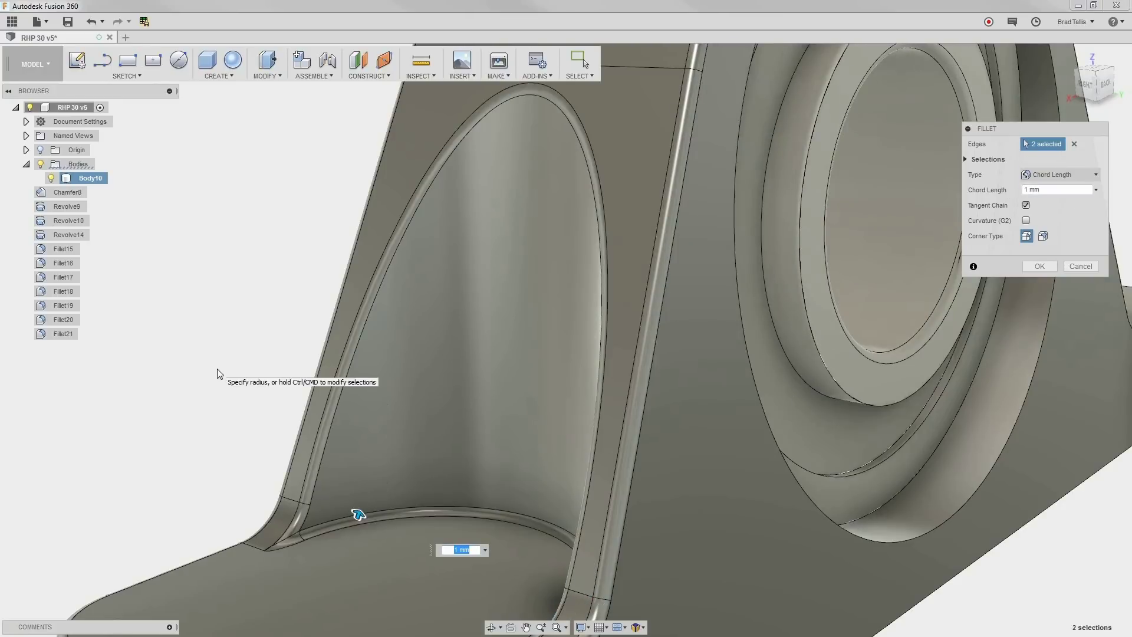
left_click(1039, 266)
Step: Fit the whole housing in view and start capturing design history for the RHP 30 v5 component
key("F6")
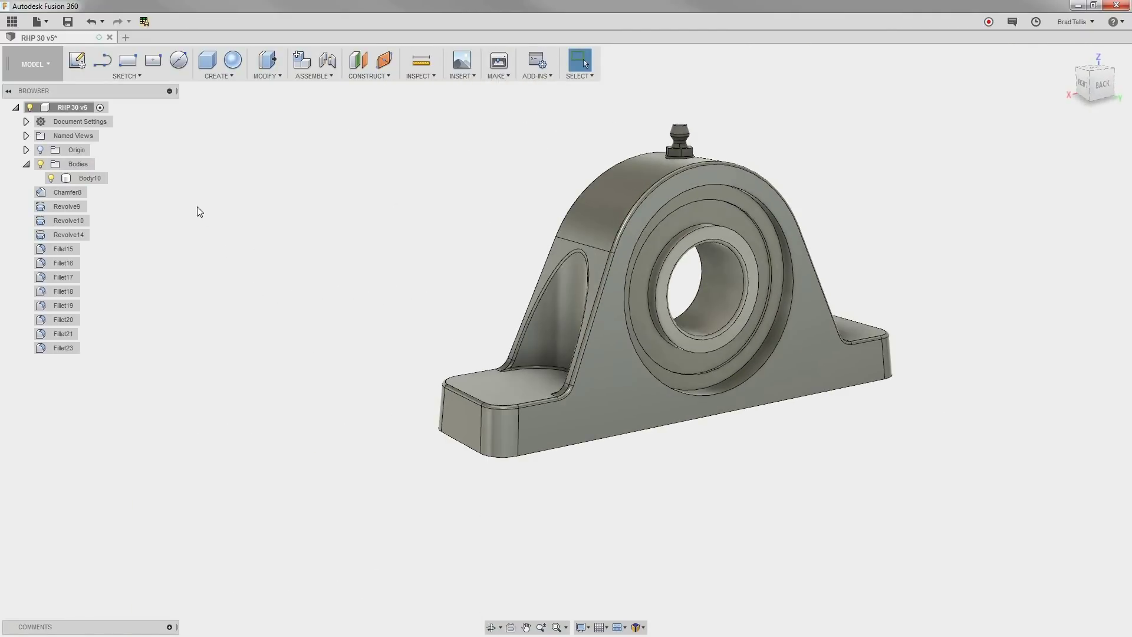
right_click(79, 107)
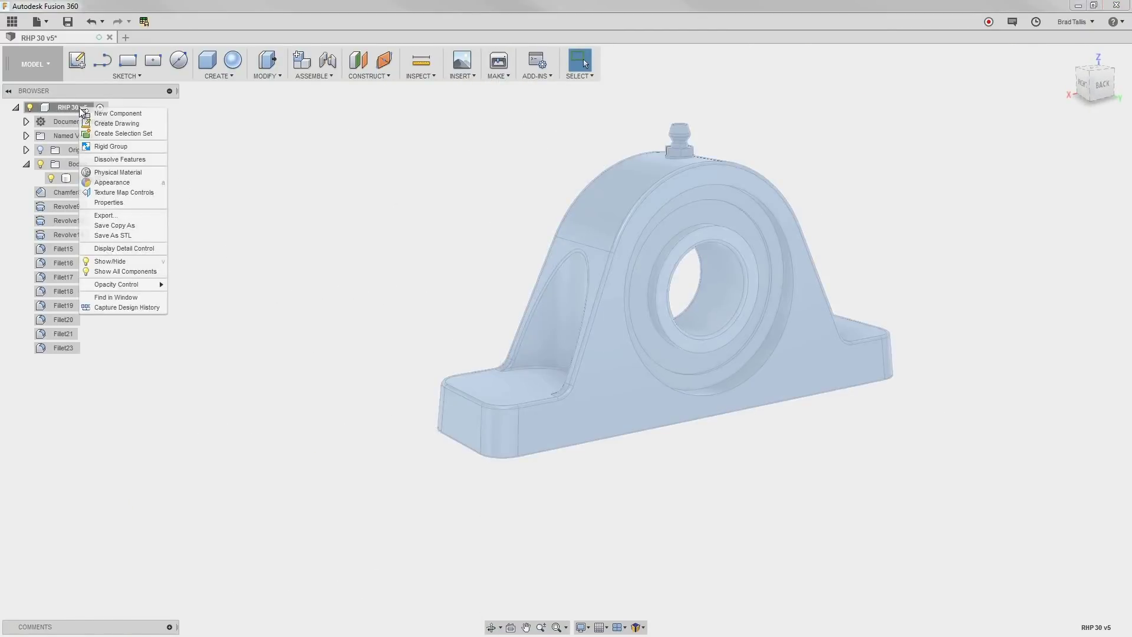
left_click(140, 308)
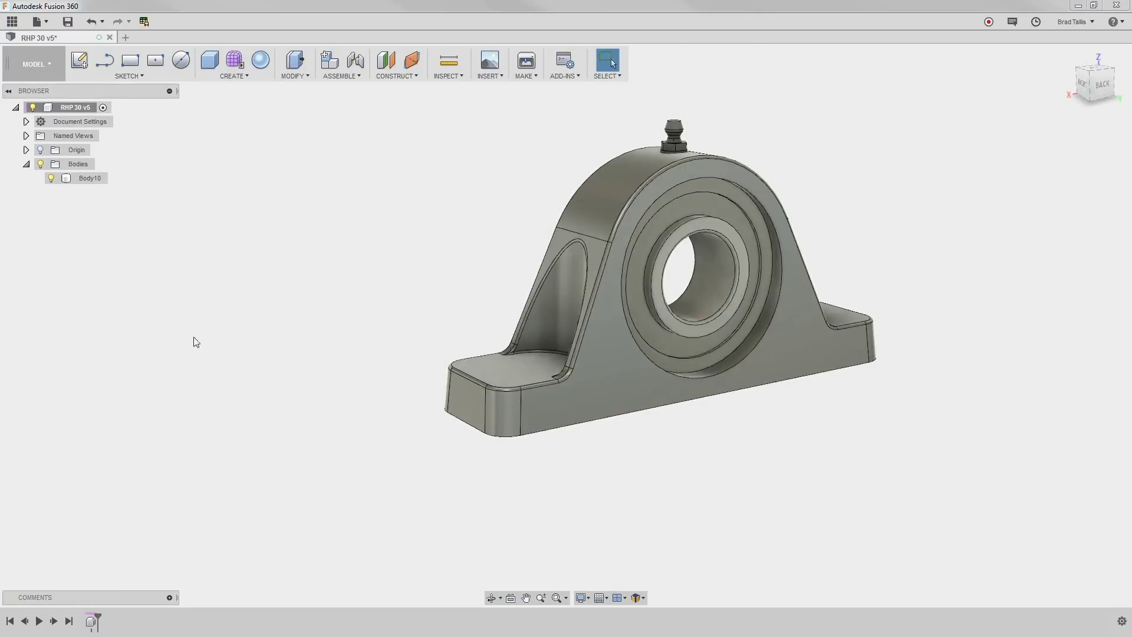
Step: Chamfer the outer bottom edge loop of the housing's base with an equal distance of 1 mm
middle_click_drag(638, 458, 567, 327, "shift")
left_click(547, 337)
right_click(547, 337)
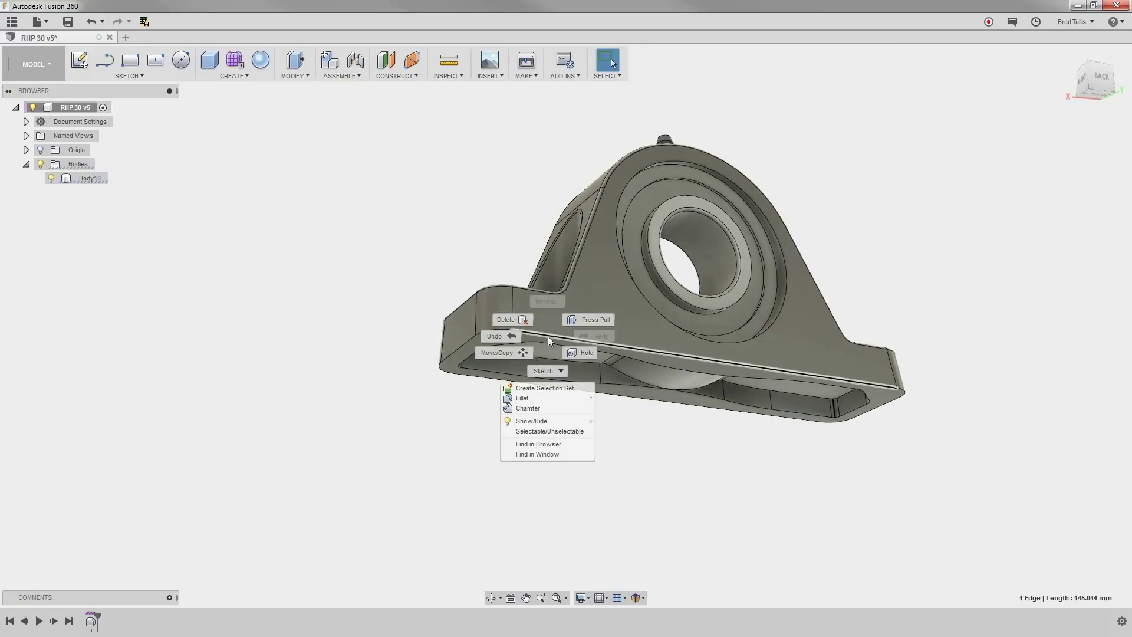
left_click(528, 408)
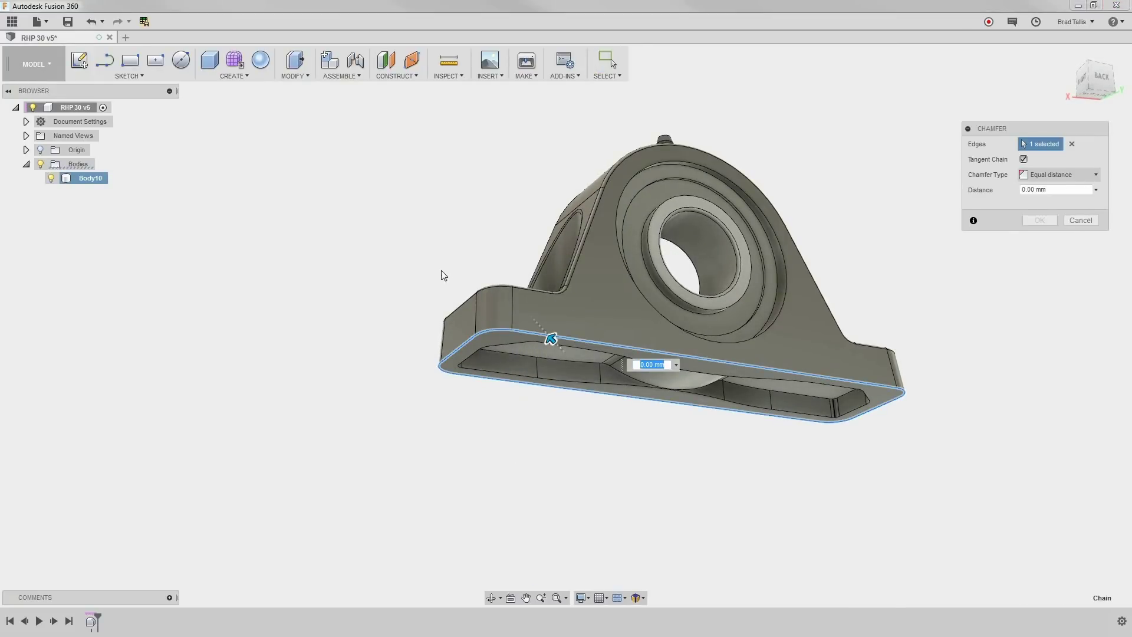
type("1")
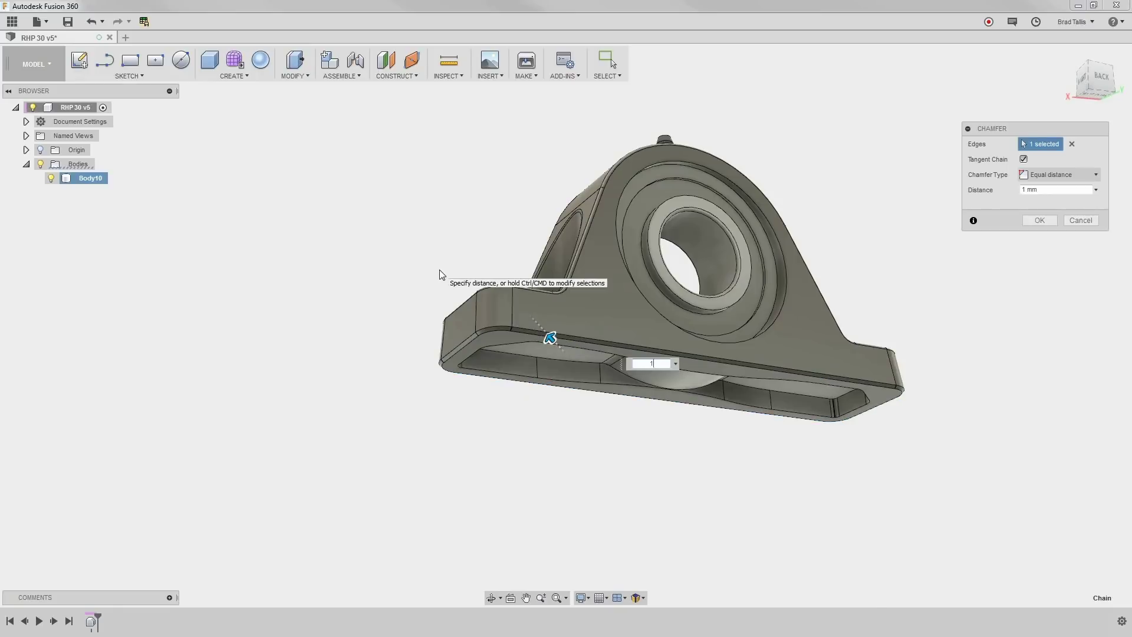
key("Return")
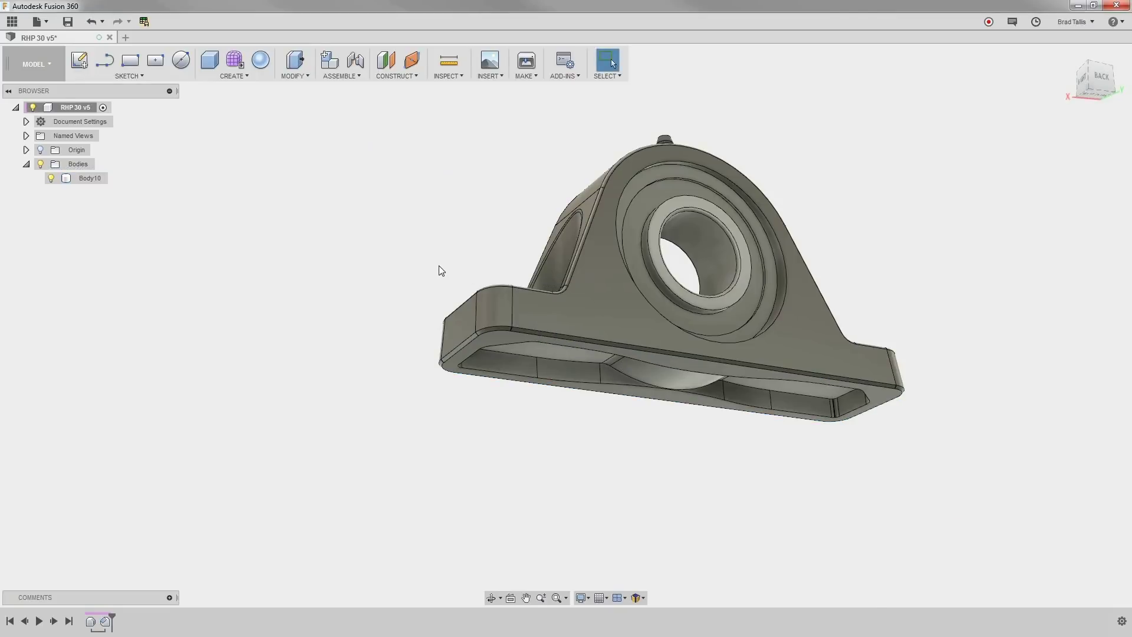